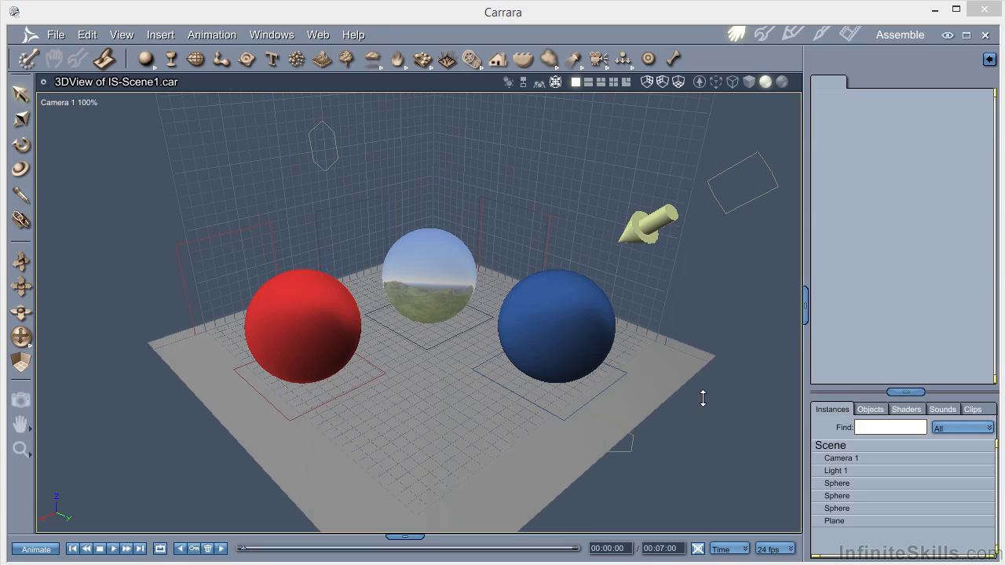
- Set the scene's ambient brightness to 0 and delete Light 1
click(848, 445)
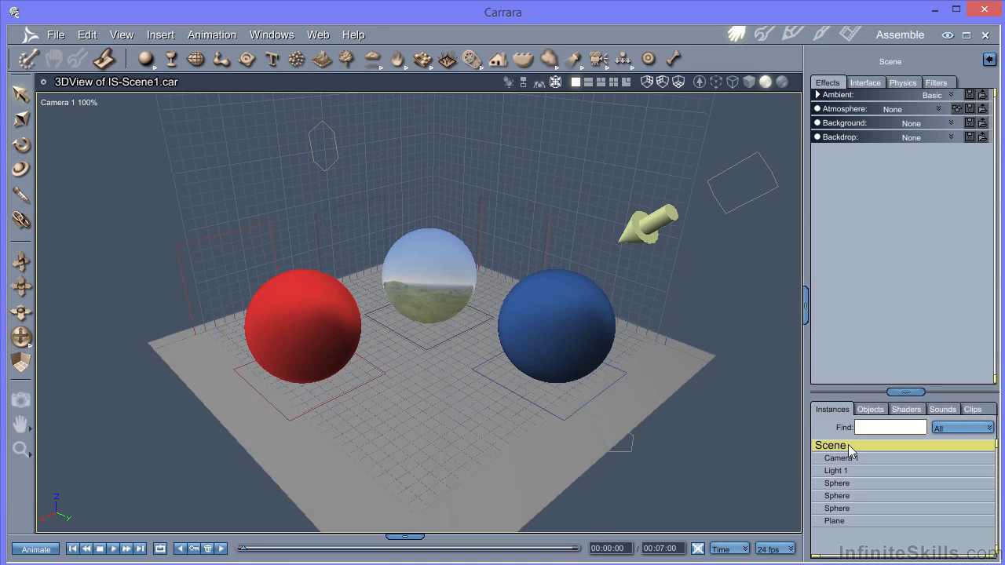
click(818, 95)
drag(840, 121, 822, 120)
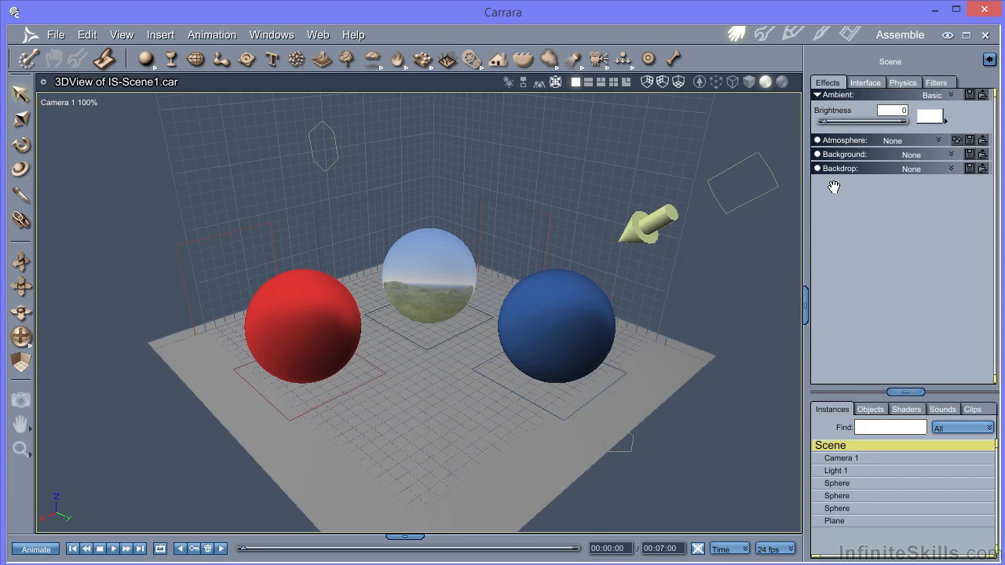
click(836, 471)
key(ctrl+5)
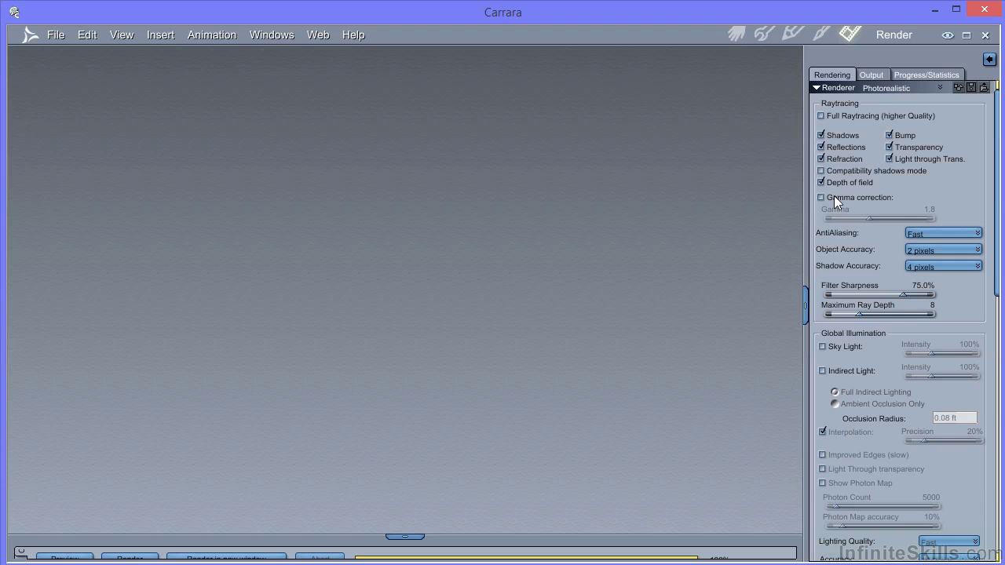
- Enable gamma correction and Sky Light at 100% in the render settings, checking with a test render
click(834, 199)
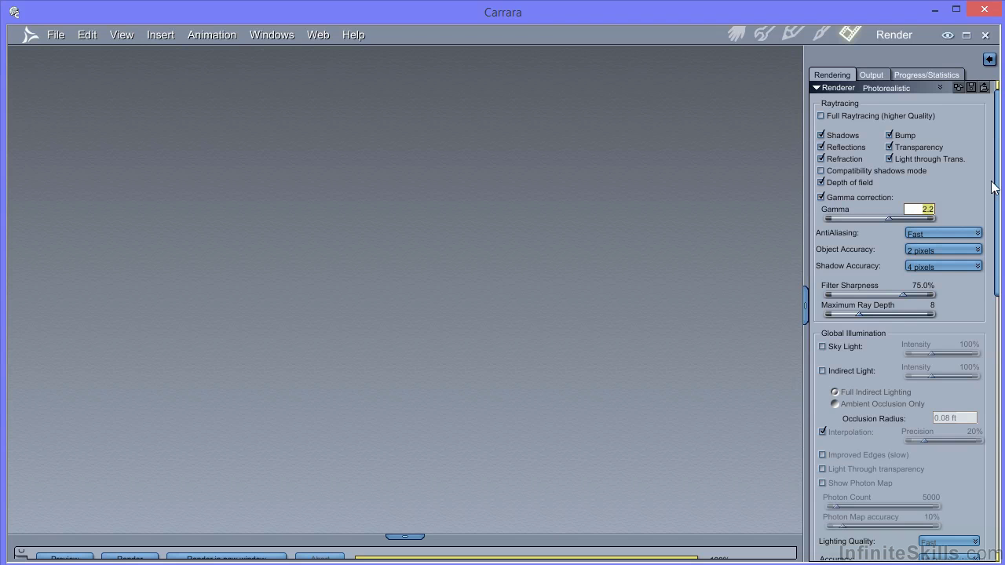
drag(996, 187, 995, 406)
scroll(951, 483, up, 10)
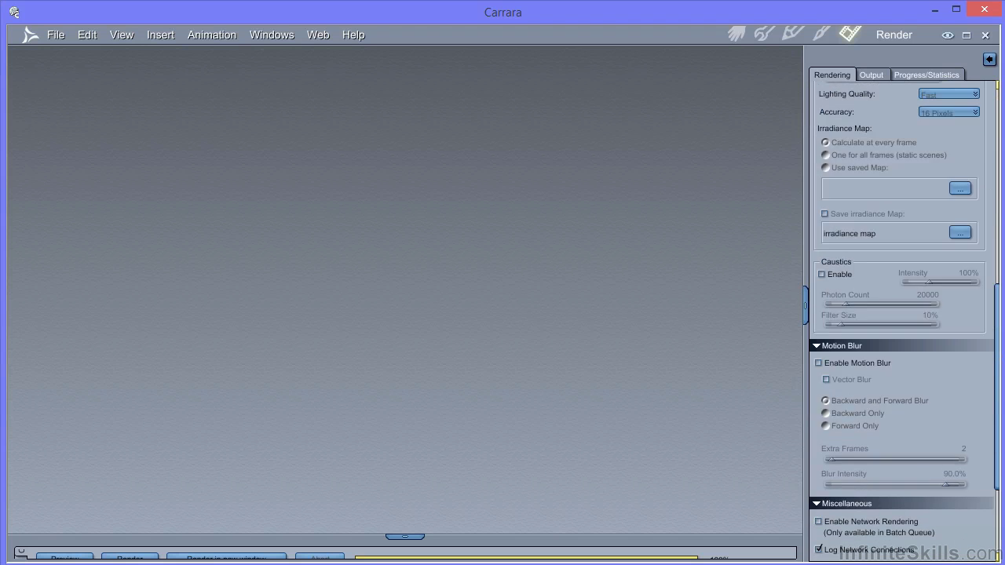
key(ctrl+r)
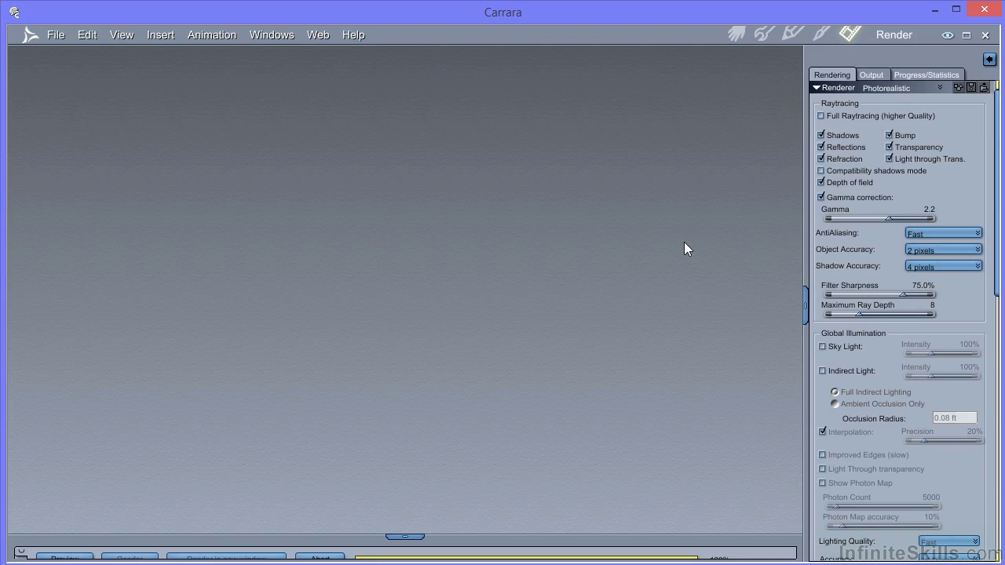
drag(473, 143, 426, 101)
drag(512, 425, 620, 499)
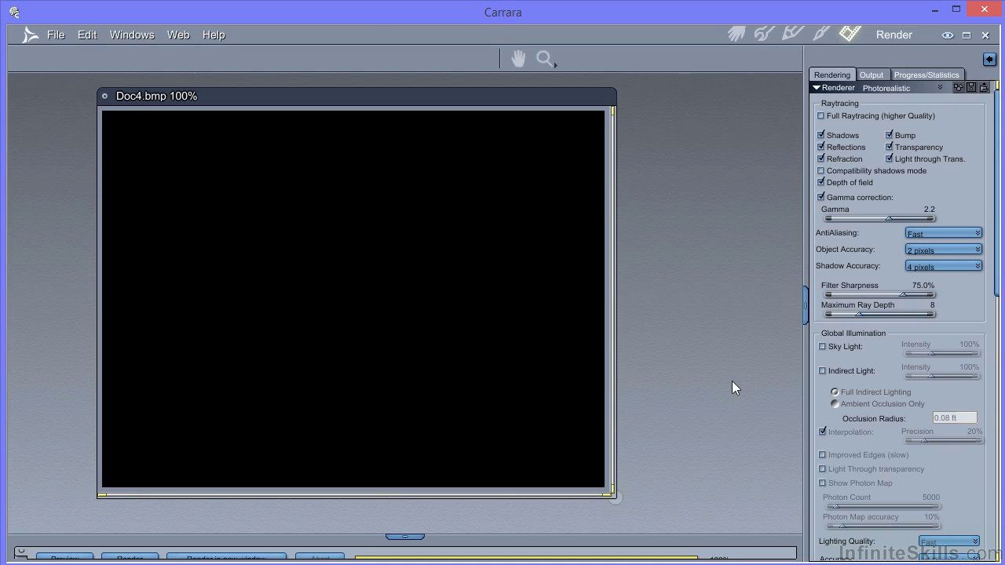
click(823, 347)
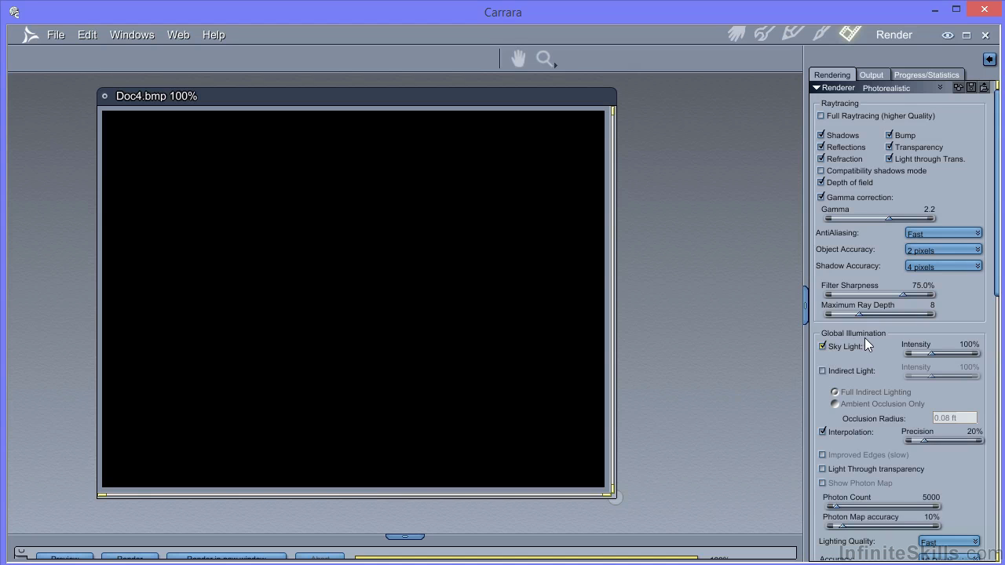
click(734, 35)
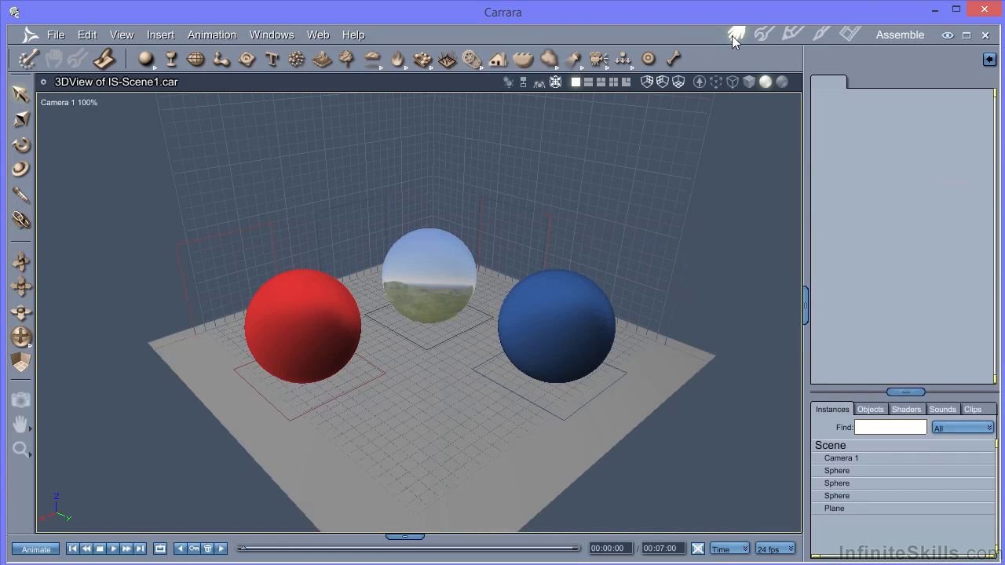
- Choose Realistic Sky as the atmosphere and accept its defaults: ground enabled, horizon altitude 0.00 in
click(840, 446)
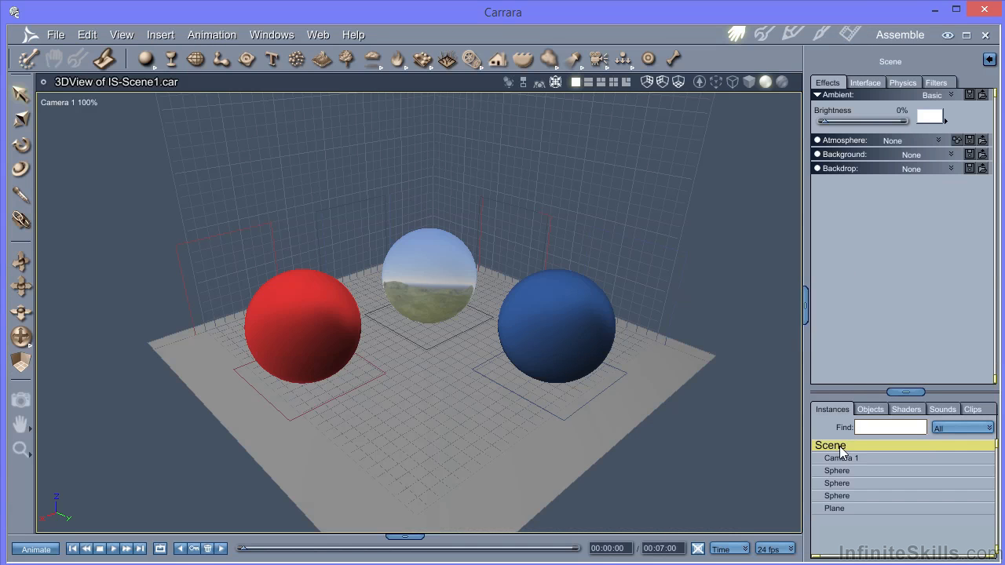
click(818, 94)
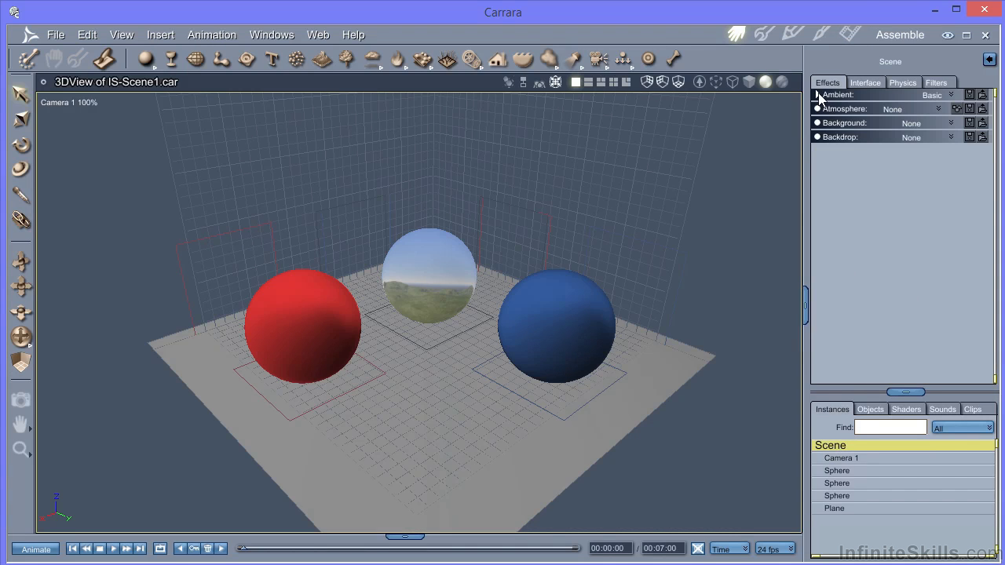
click(939, 110)
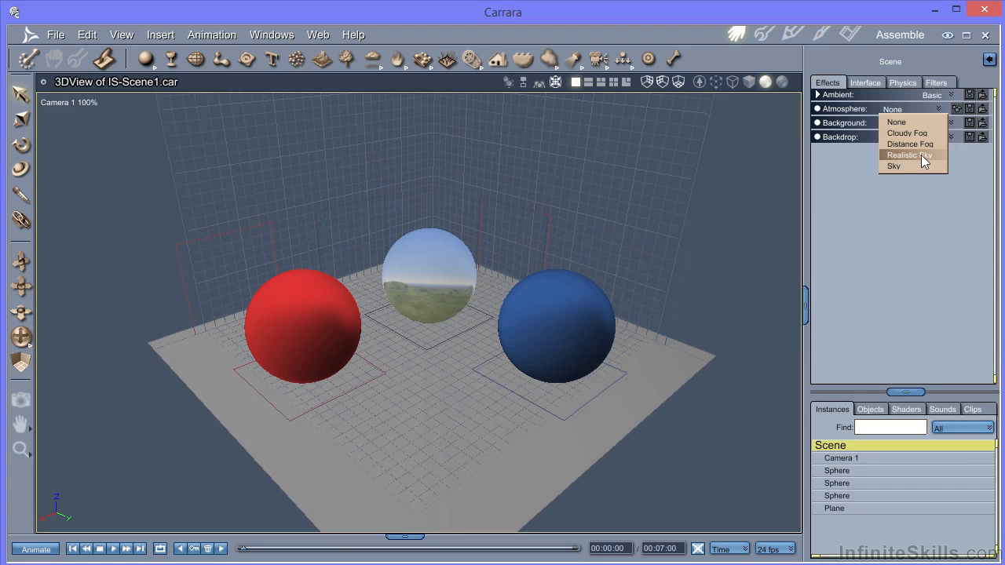
click(922, 155)
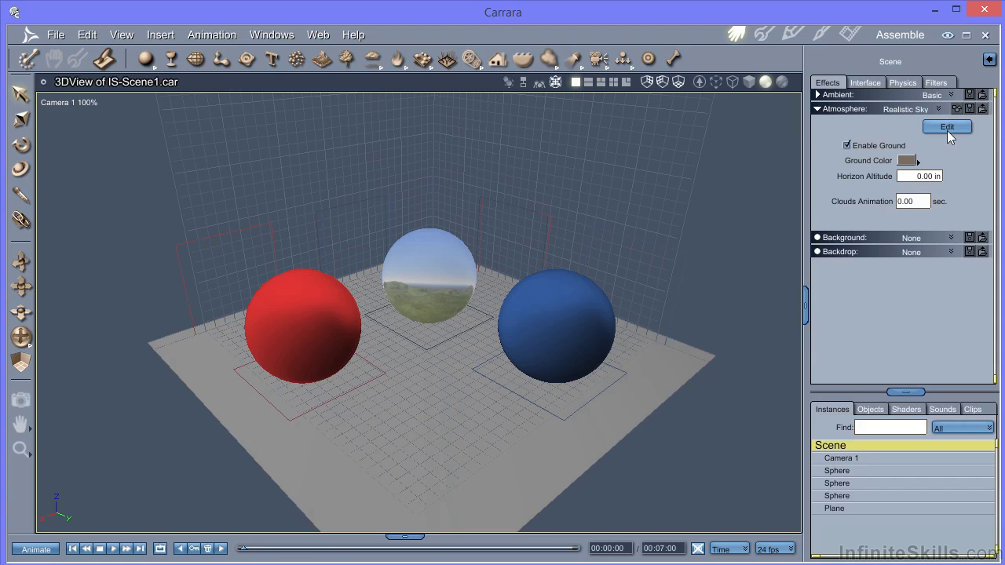
click(947, 128)
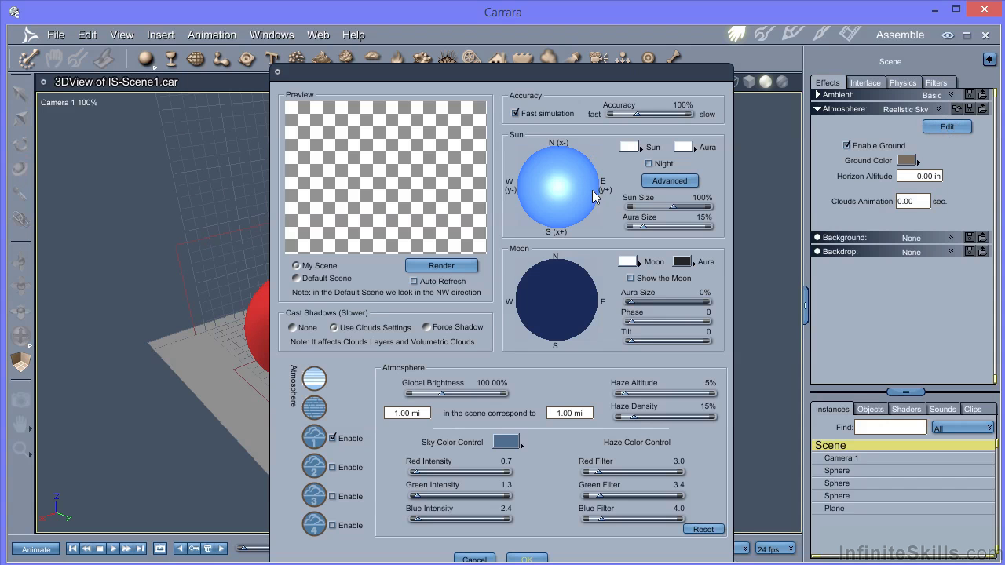
click(527, 558)
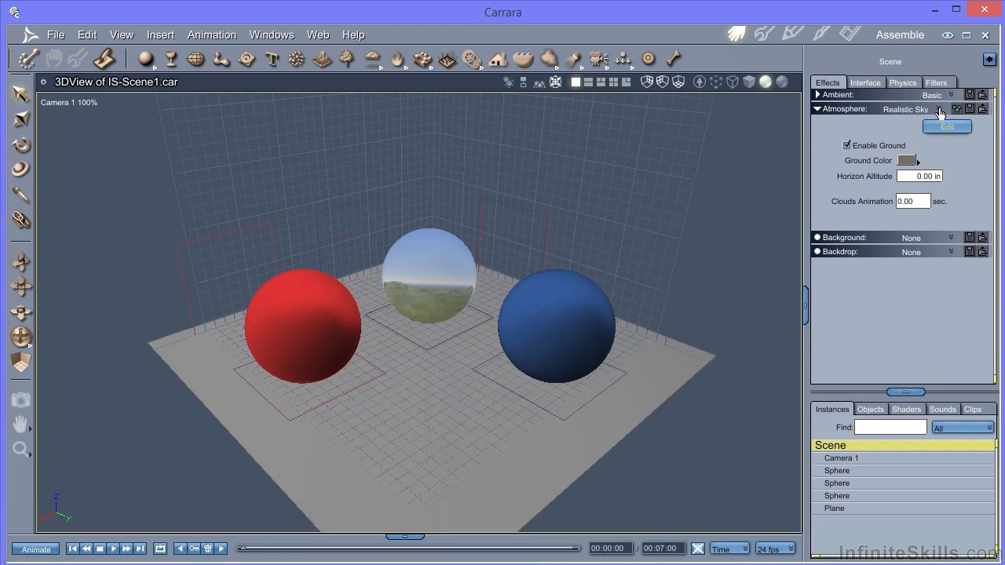
- Reset the atmosphere to None and show the production frame in the 3D view
click(940, 110)
click(924, 123)
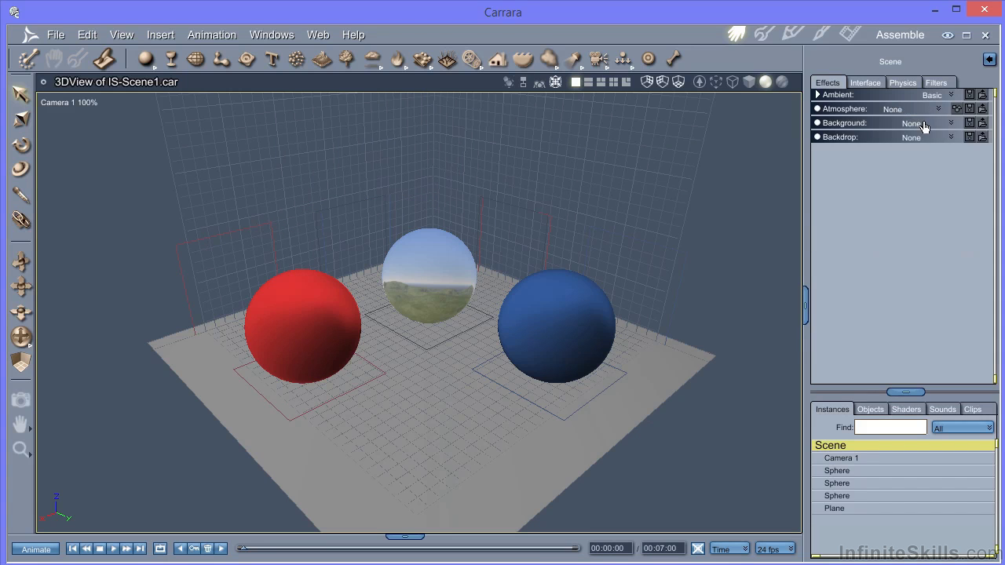
click(951, 124)
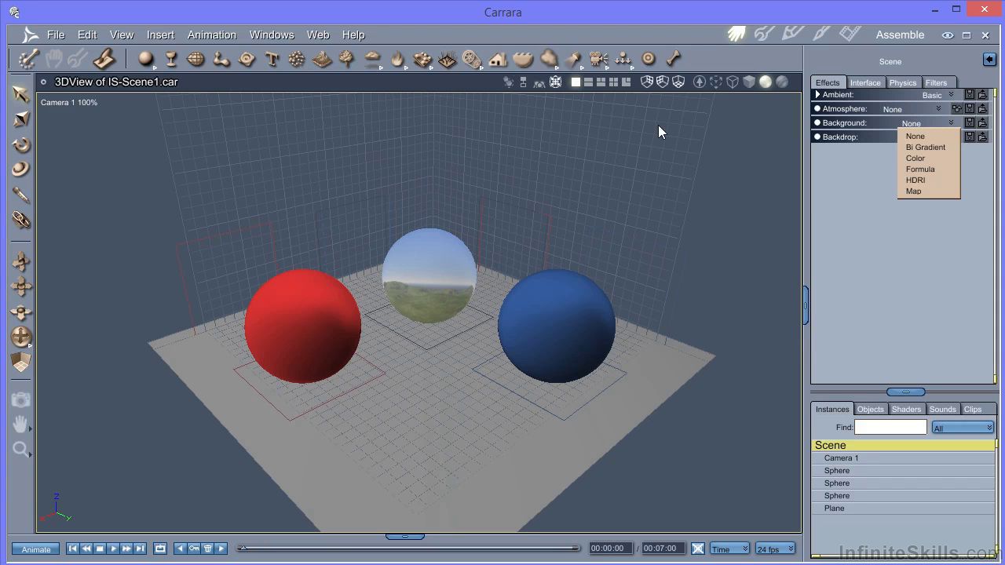
click(120, 33)
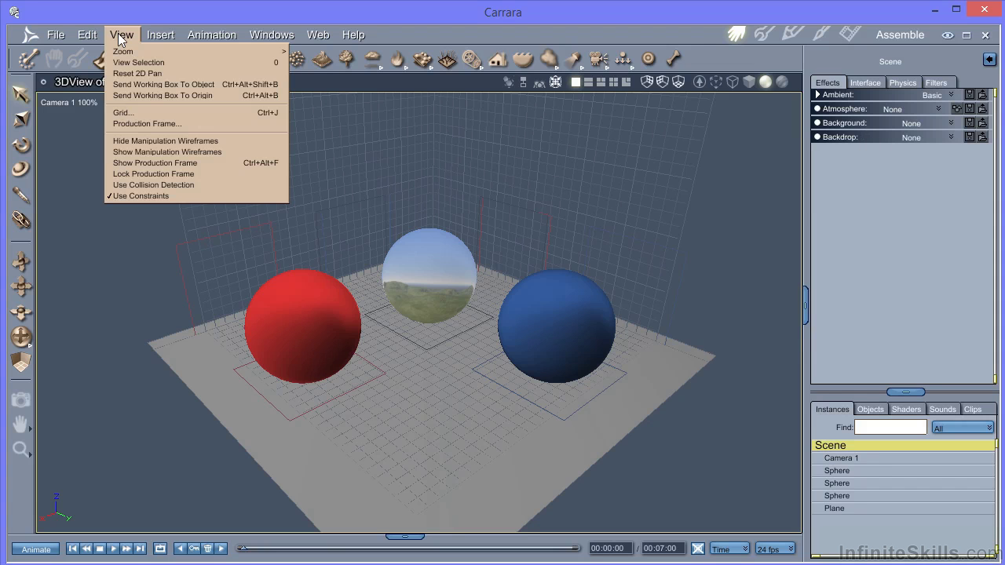
click(136, 161)
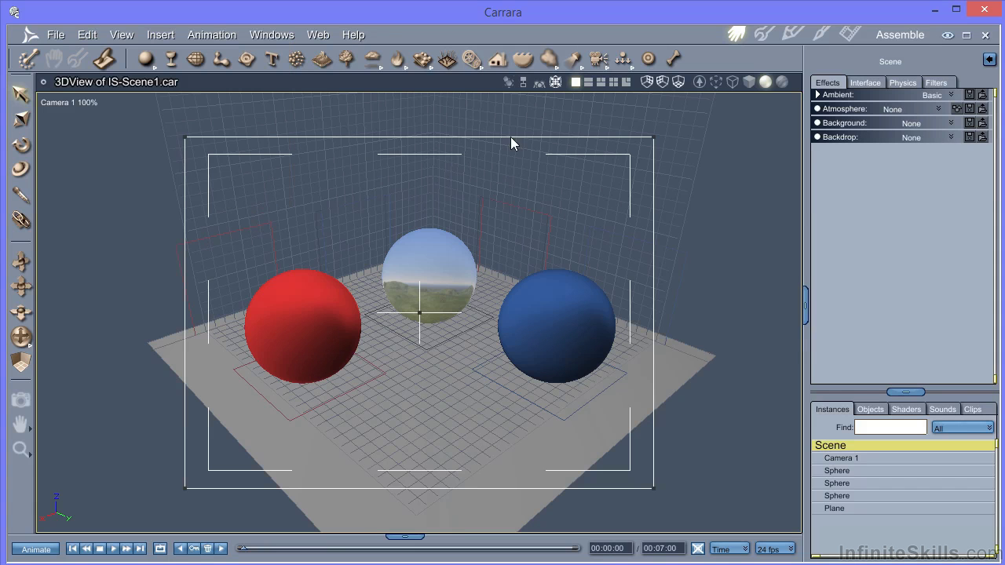
- Try an image Map backdrop, then set the backdrop back to None
click(953, 139)
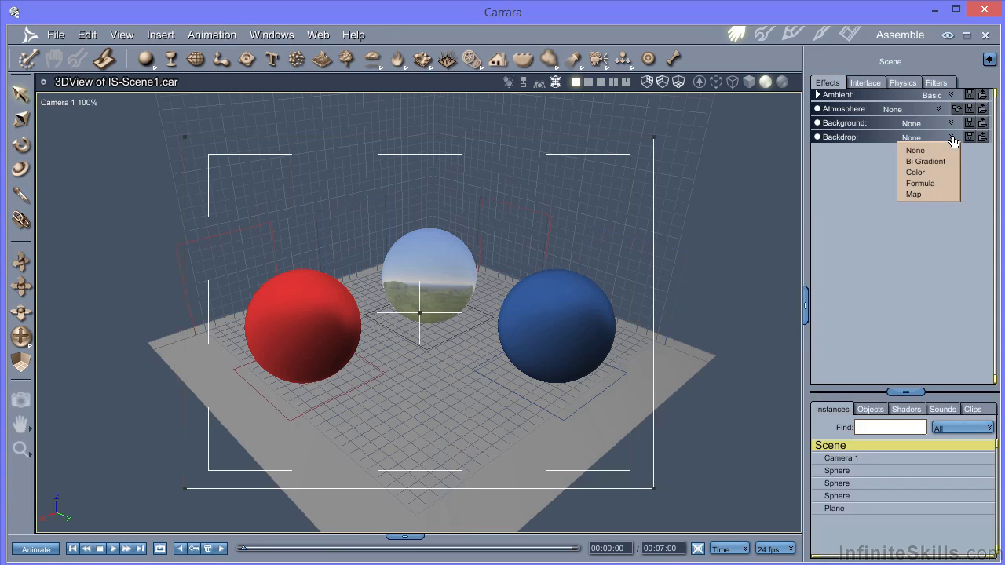
click(933, 195)
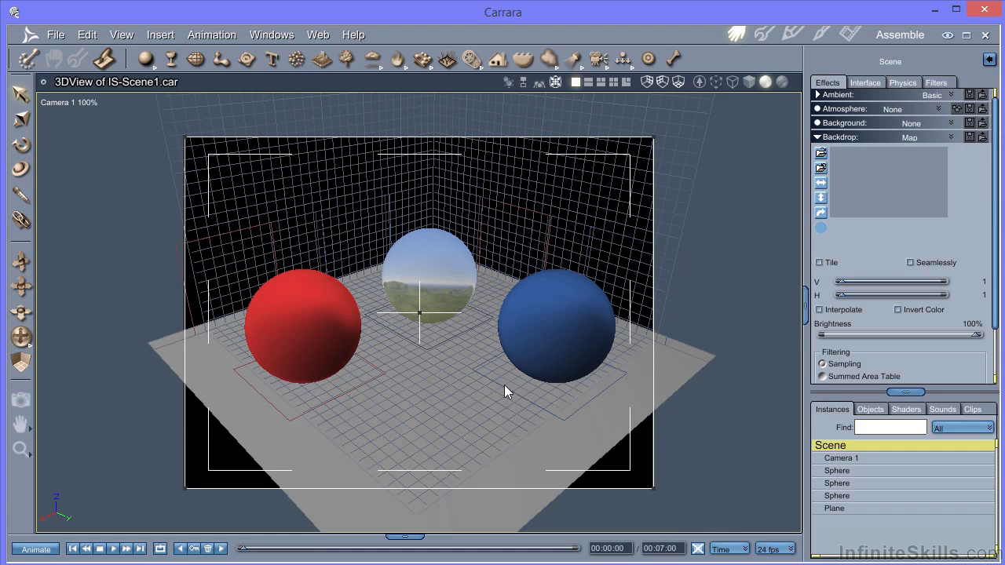
click(951, 138)
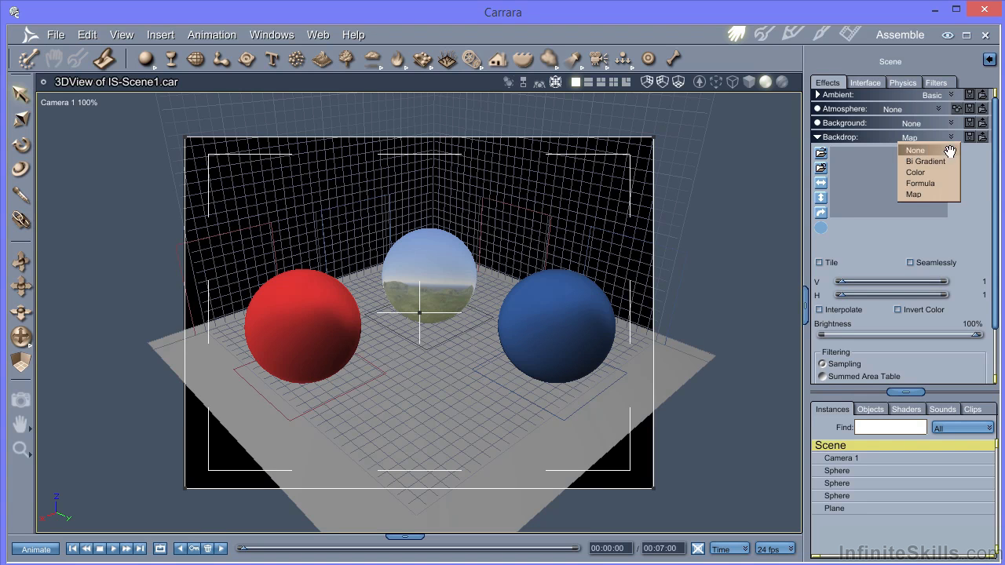
click(915, 150)
click(953, 123)
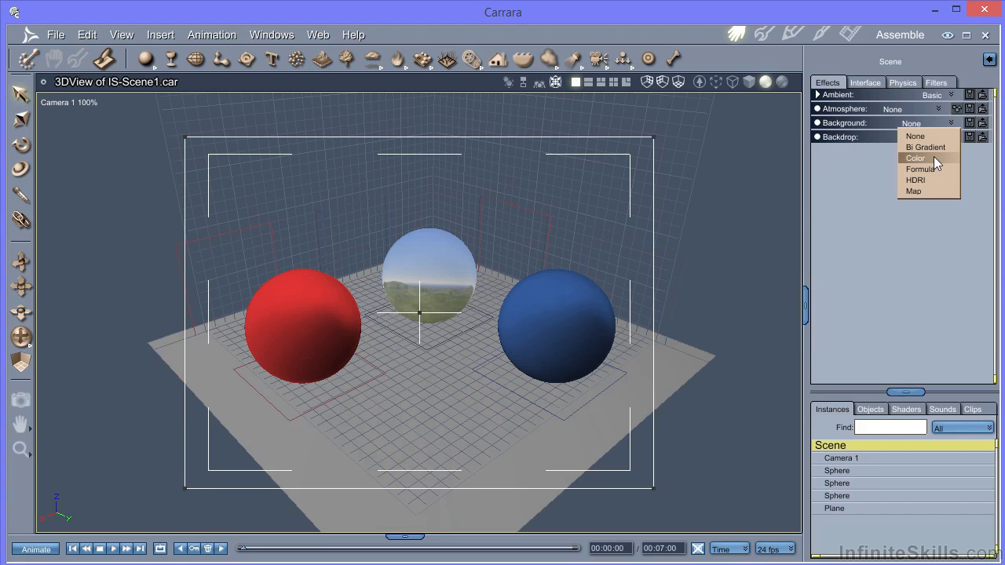
- Set the background to a white Color and render the red, chrome and blue spheres
click(934, 156)
click(880, 141)
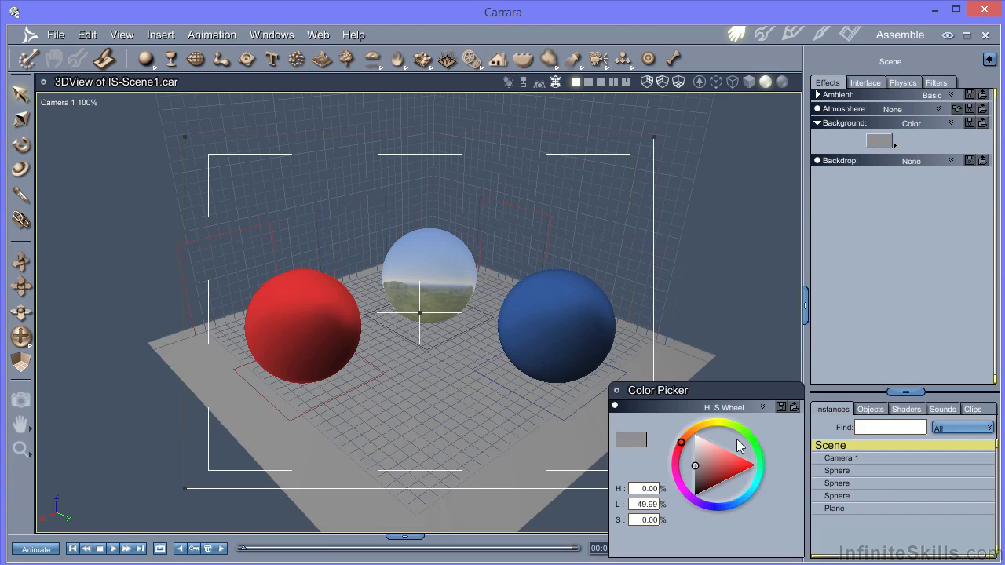
click(685, 437)
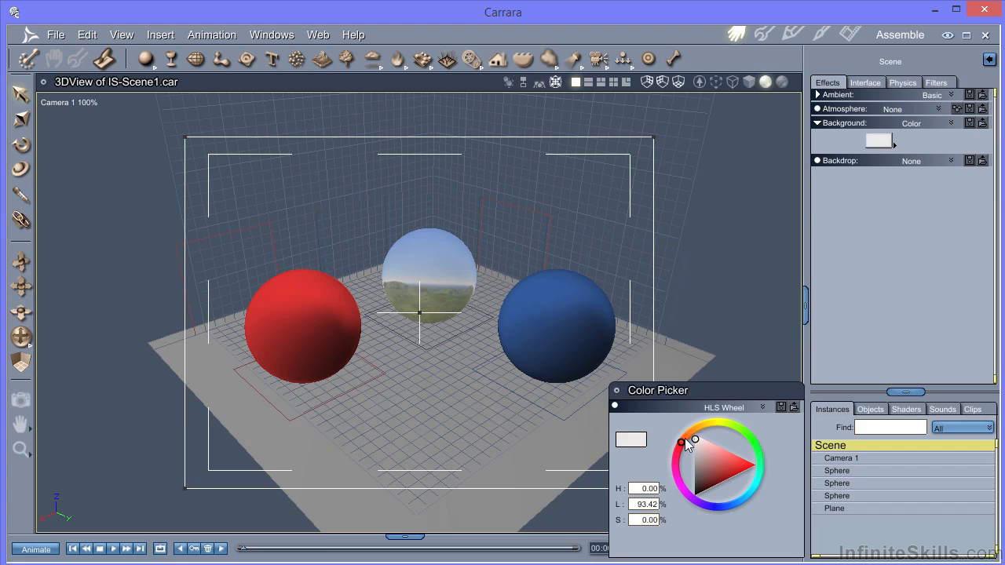
click(615, 389)
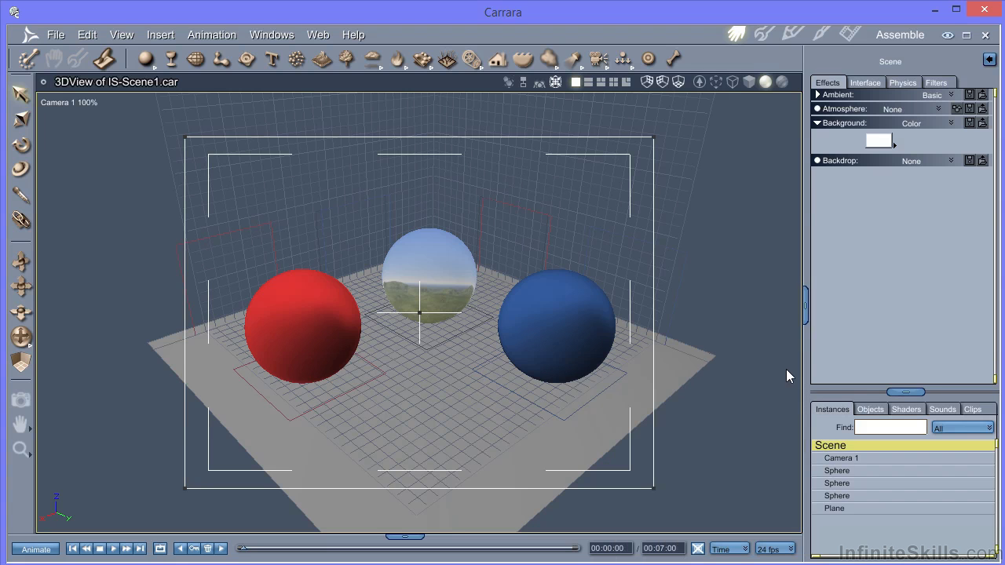
key(ctrl+r)
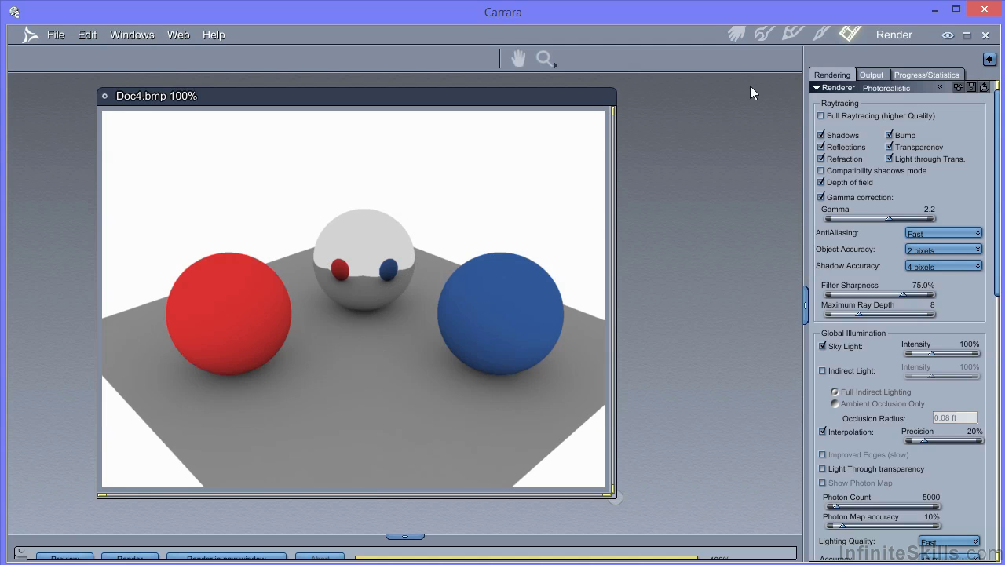
- Switch the background to Bi Gradient and render the spheres against the tan backdrop
click(737, 34)
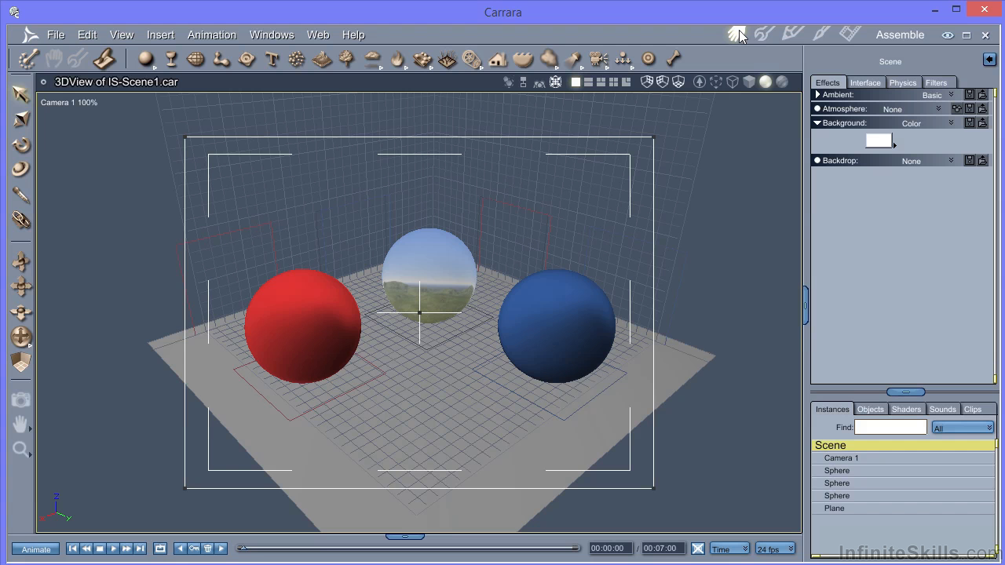
click(951, 124)
click(942, 147)
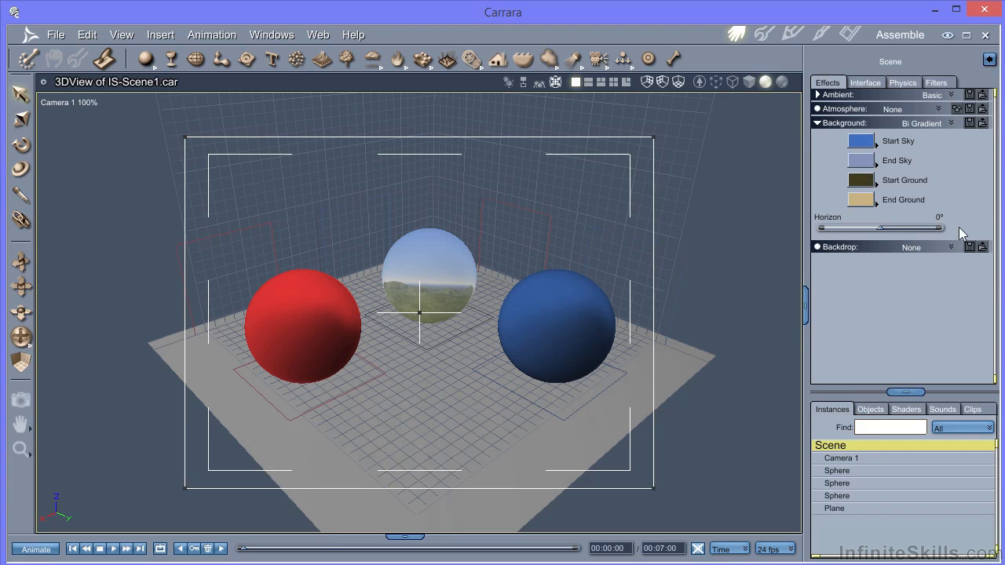
key(ctrl+r)
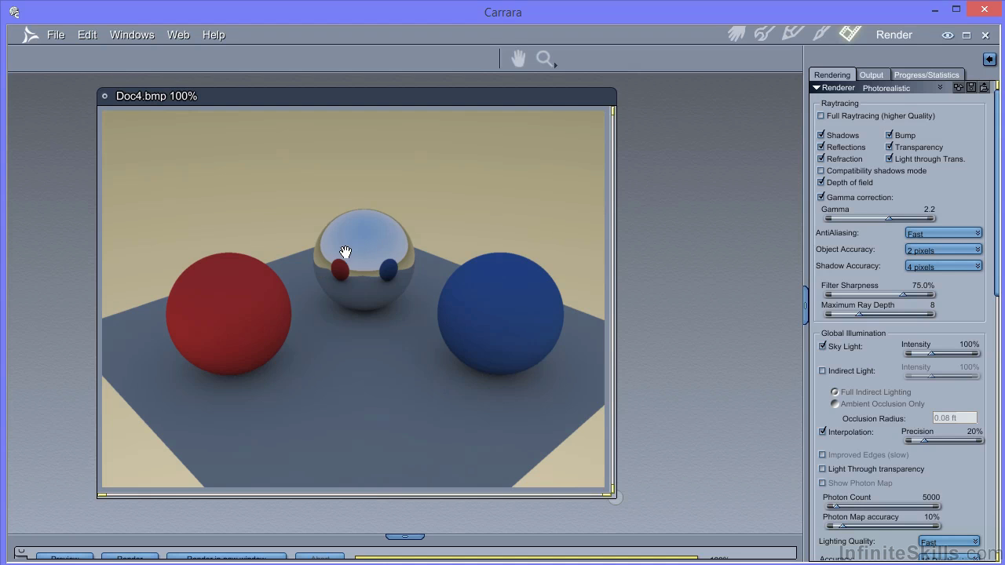
- Change the Background type to HDRI, with 100% intensity and Flip Vertical on, after briefly trying Map
click(735, 34)
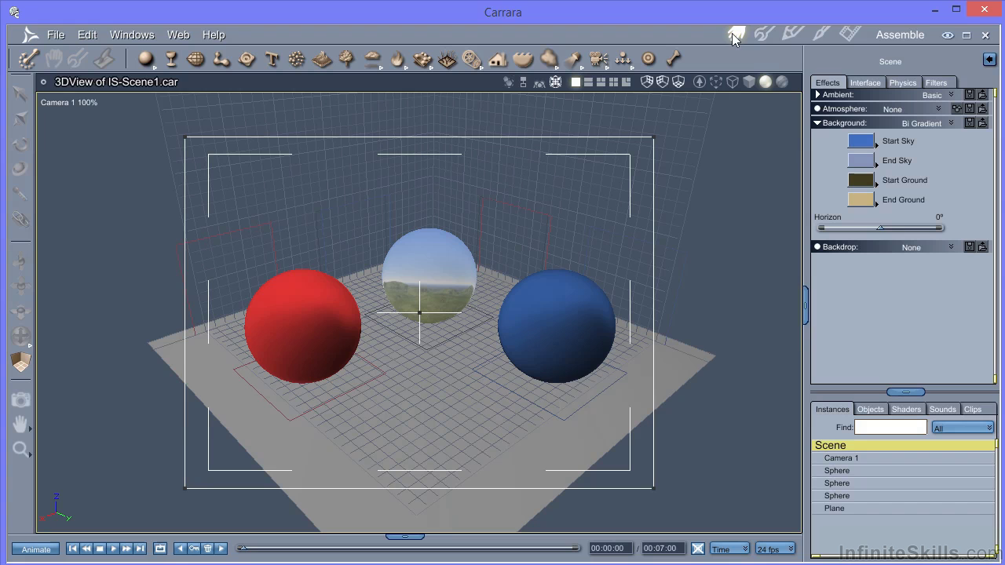
click(951, 123)
click(933, 192)
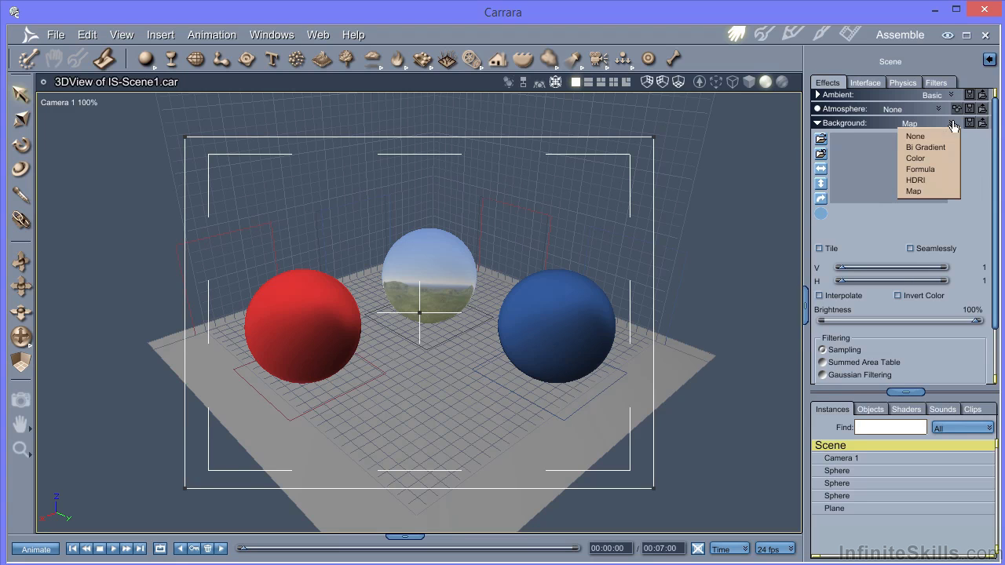
click(931, 180)
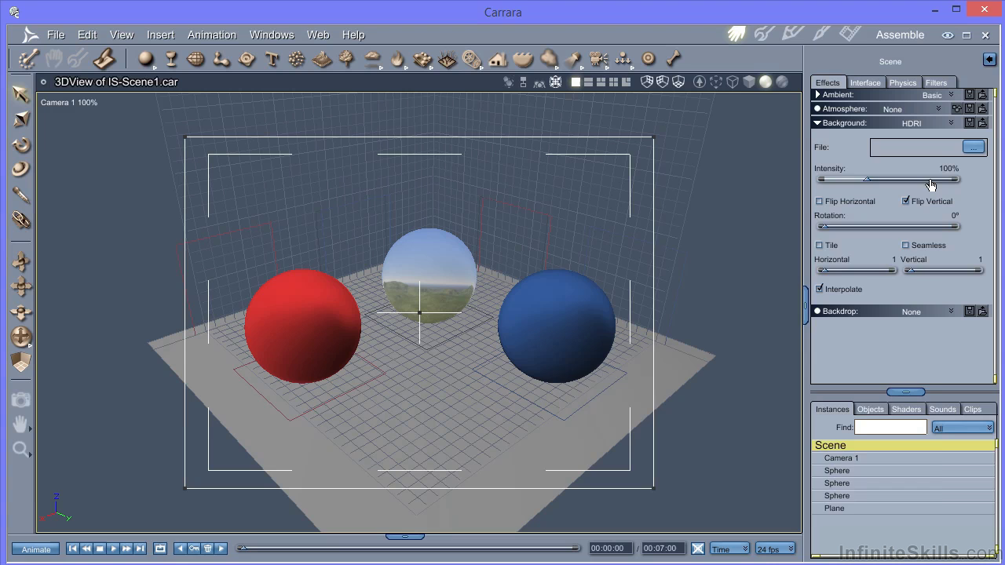
- Load DoschHDRI-ExtremeHires.hdr from Pictures > Backgrounds > !IBL > Dosch Design HDRIs as the HDRI
click(974, 147)
click(675, 193)
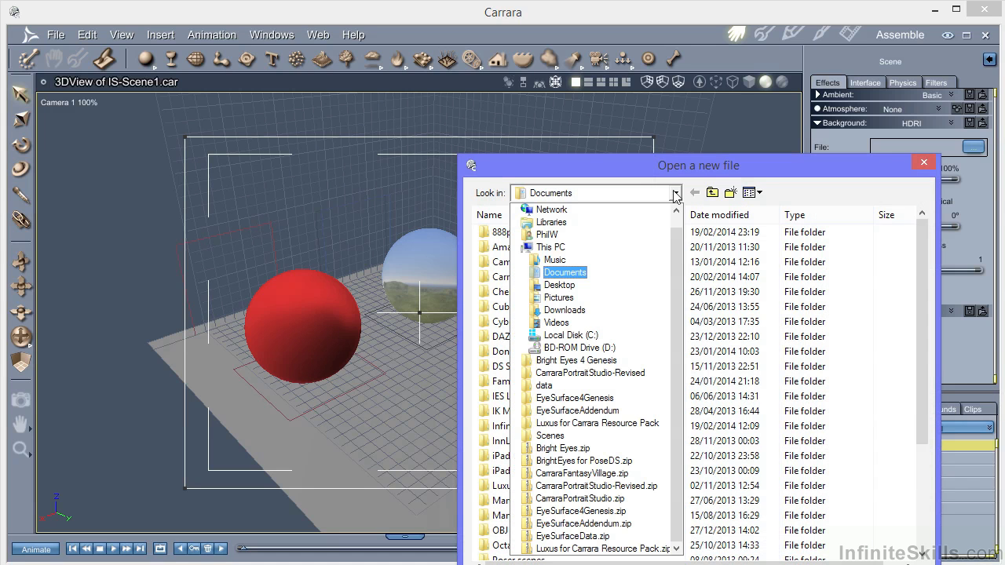
click(591, 301)
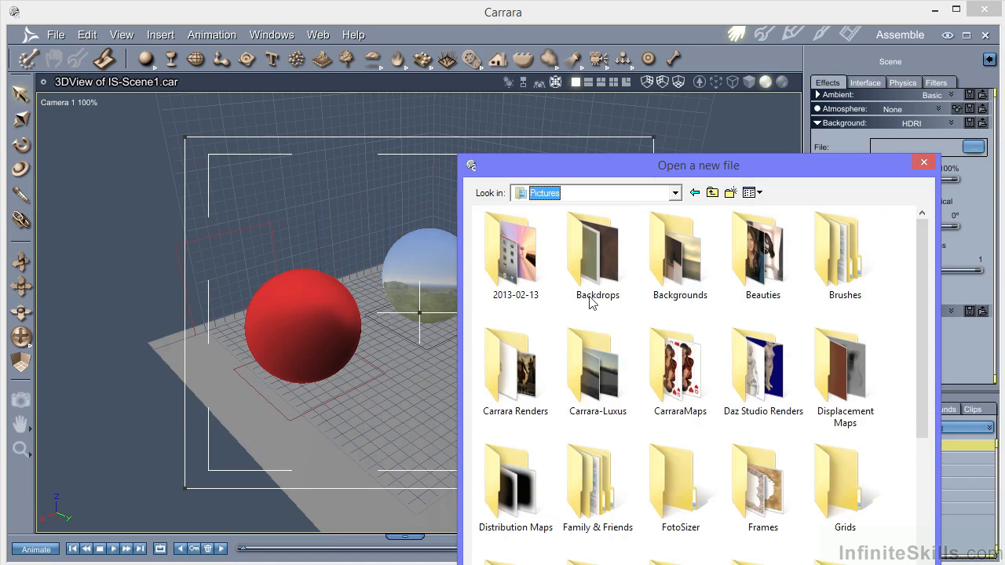
double_click(677, 272)
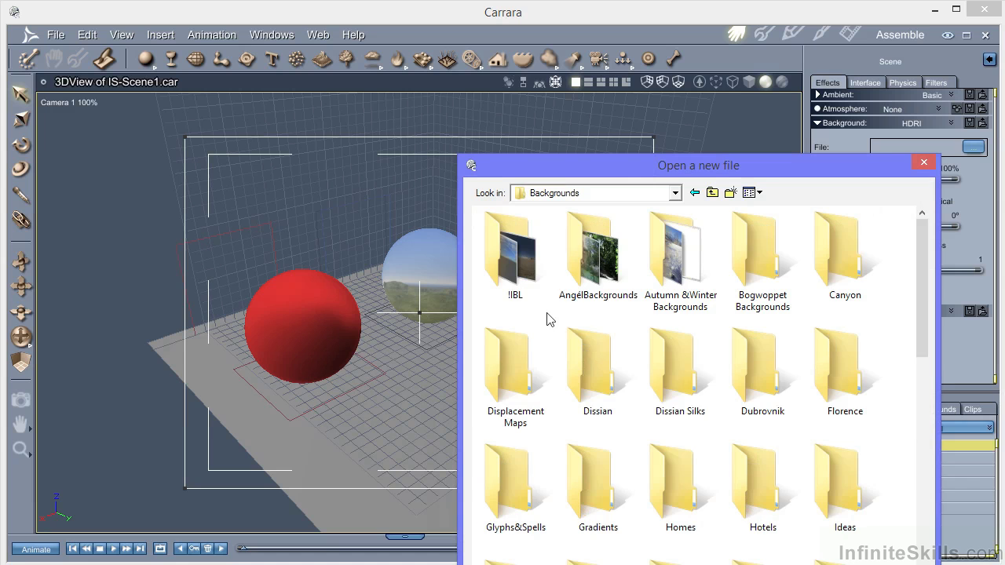
double_click(516, 262)
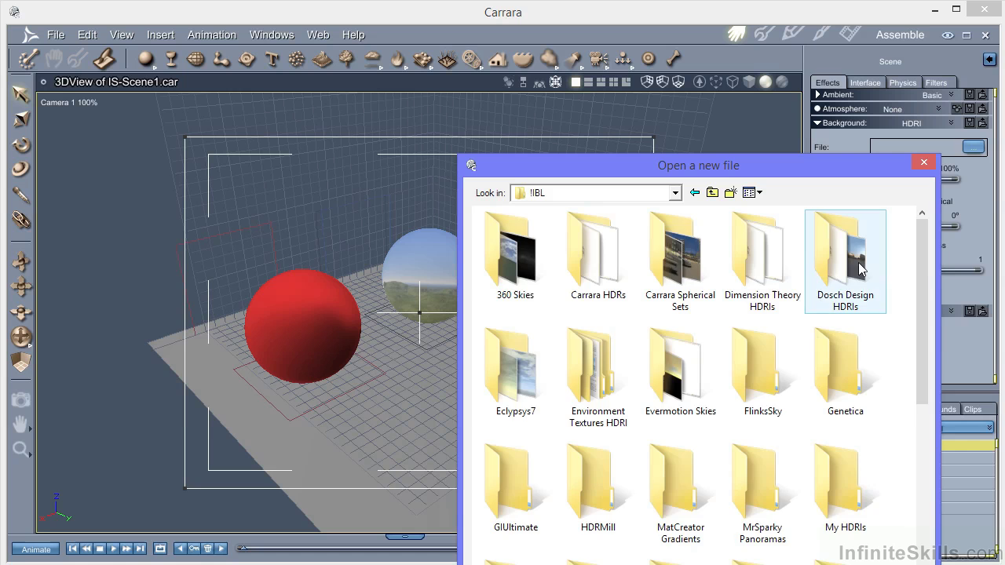
double_click(845, 259)
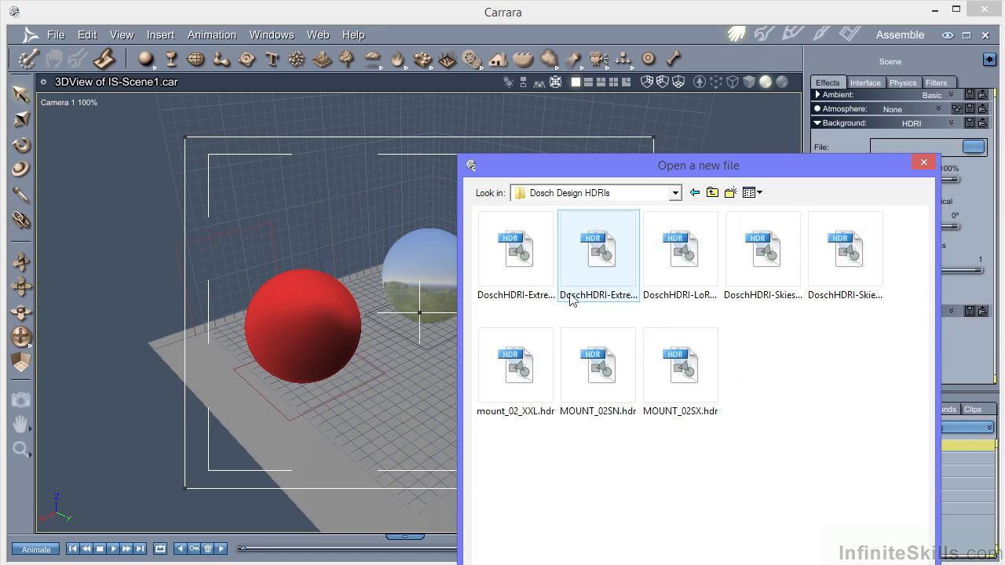
double_click(518, 250)
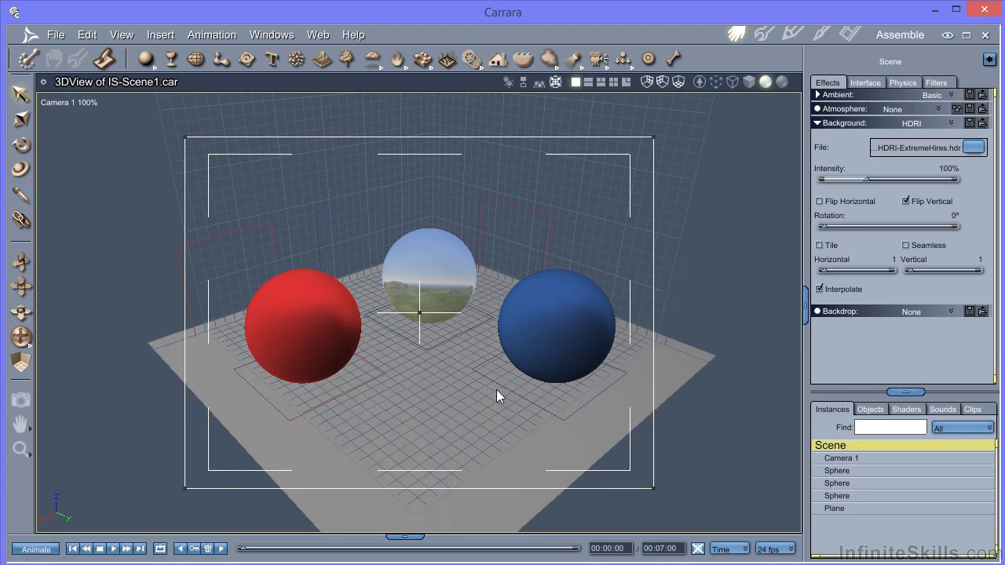
- Tilt Camera 1 lower, render the spheres in the city street, and switch to Photoshop
drag(496, 389, 502, 370)
key(ctrl+r)
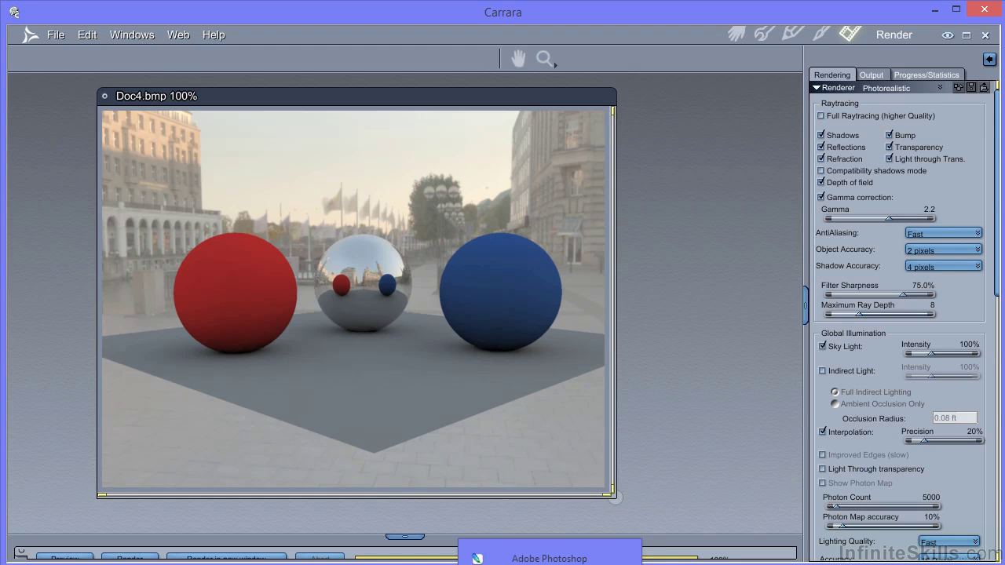
click(549, 559)
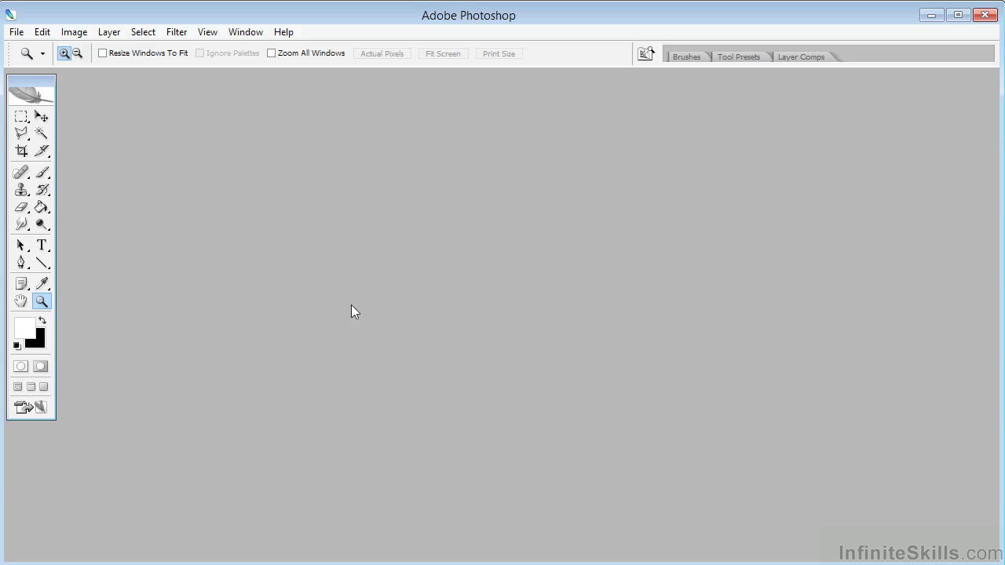
- Open DoschHDRI-ExtremeHires.hdr from Pictures > Backgrounds > !IBL > Dosch Design HDRIs in Photoshop
click(16, 31)
click(34, 69)
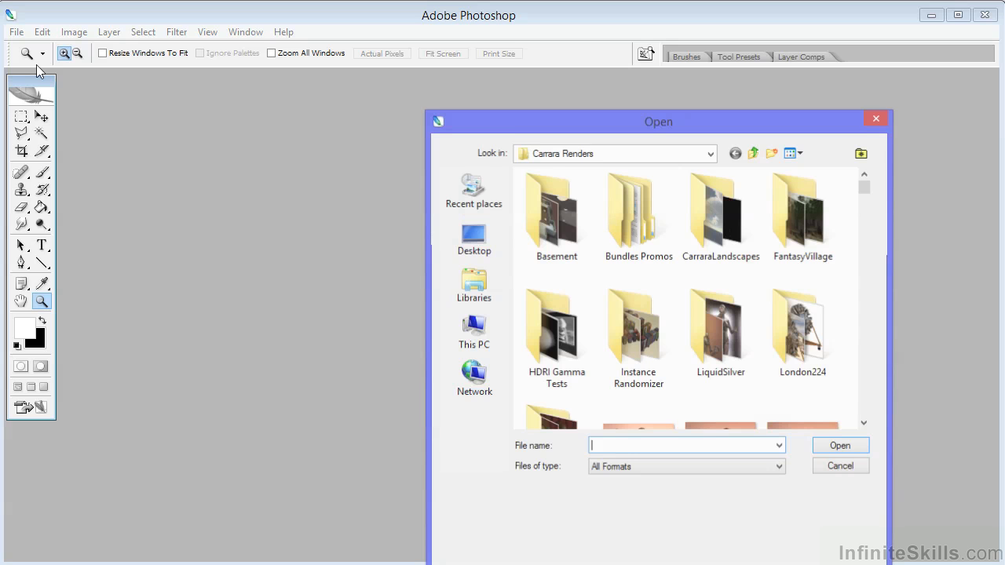
click(754, 154)
double_click(730, 230)
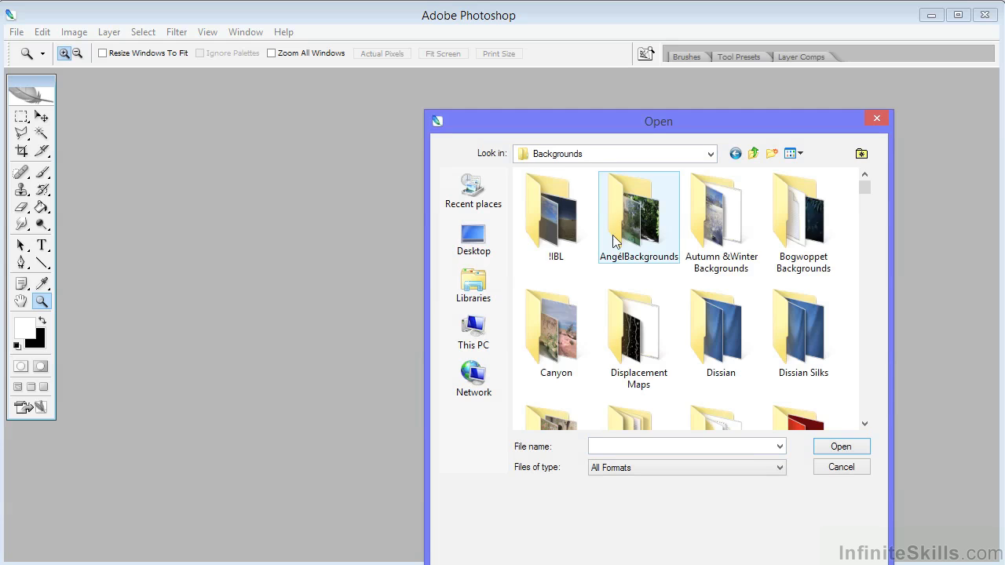
double_click(561, 224)
double_click(560, 331)
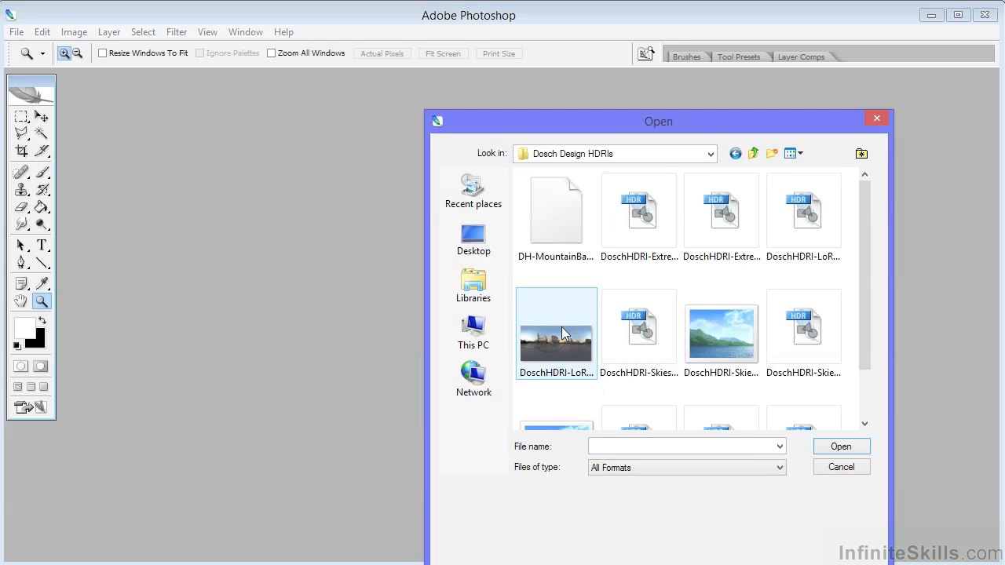
double_click(639, 227)
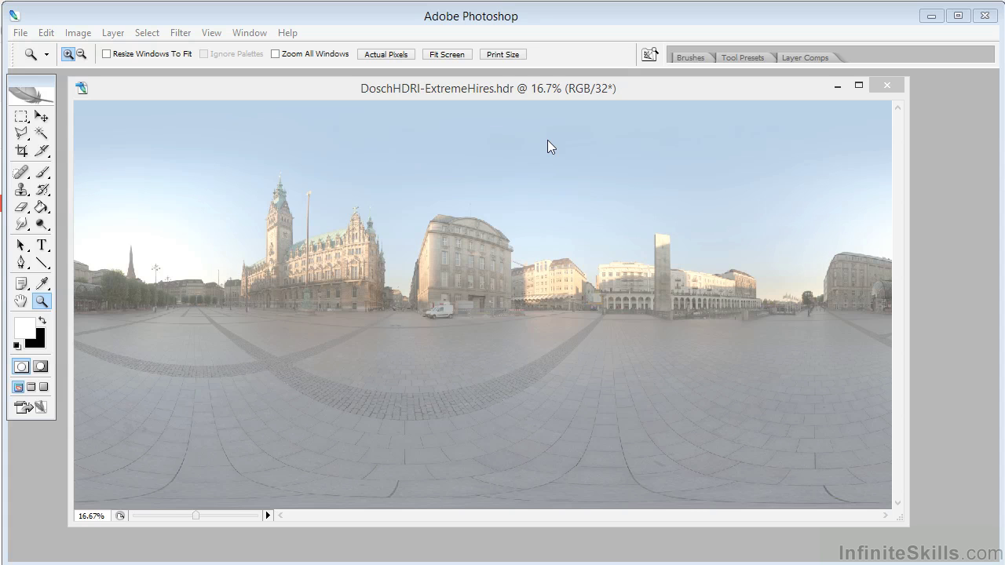
click(85, 35)
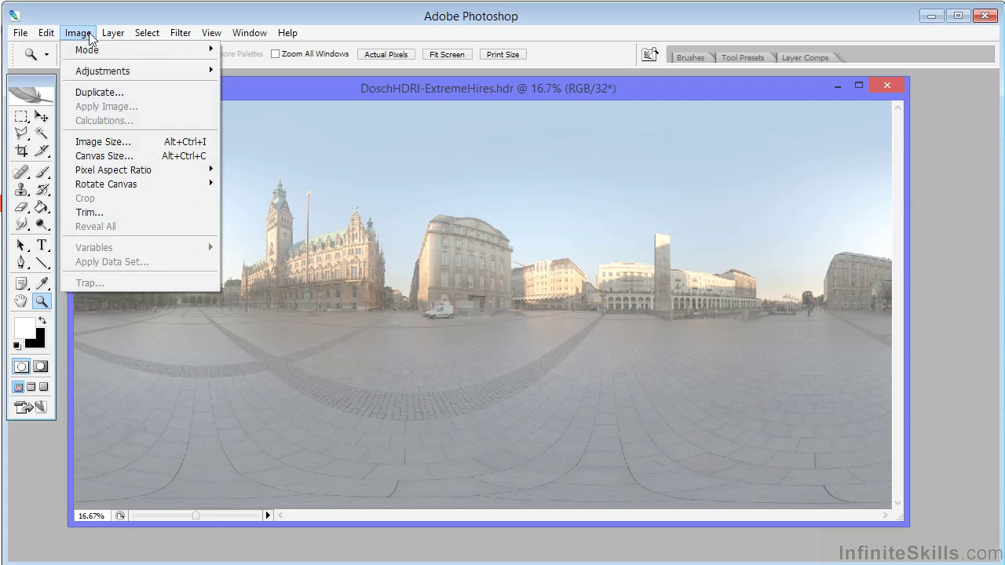
click(99, 142)
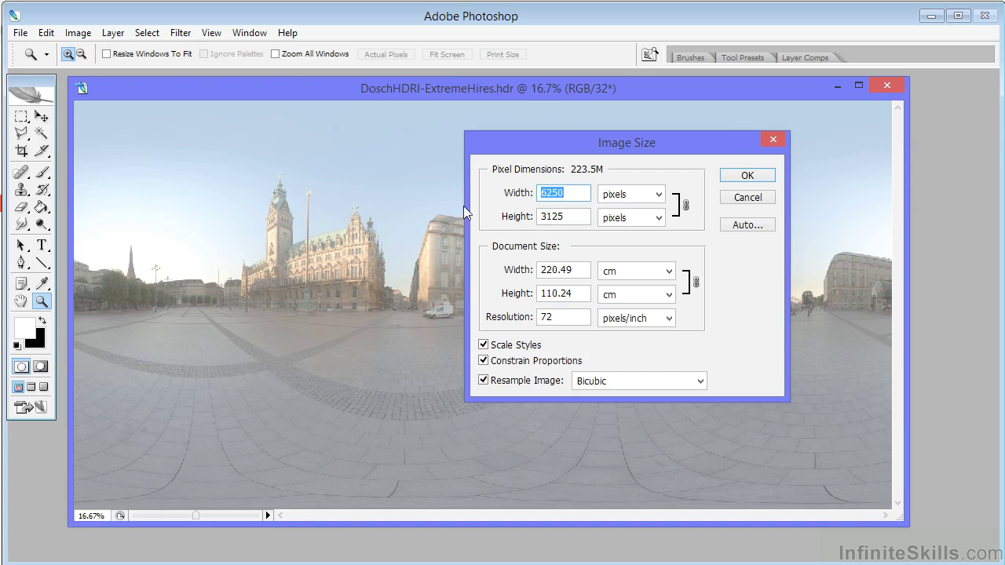
click(747, 179)
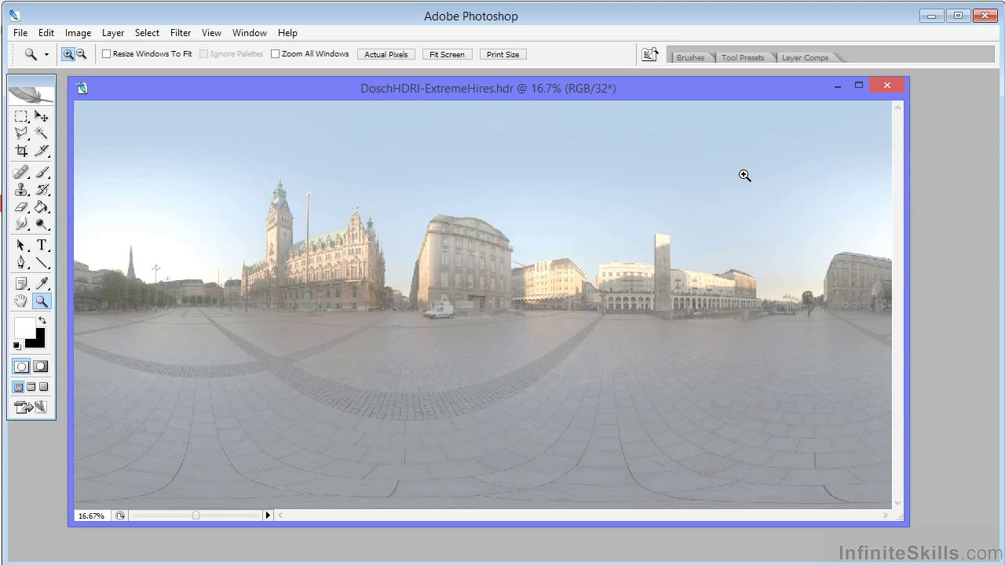
- Apply an Exposure adjustment with Gamma 2.2 to the city-square panorama
click(80, 33)
mouse_move(108, 75)
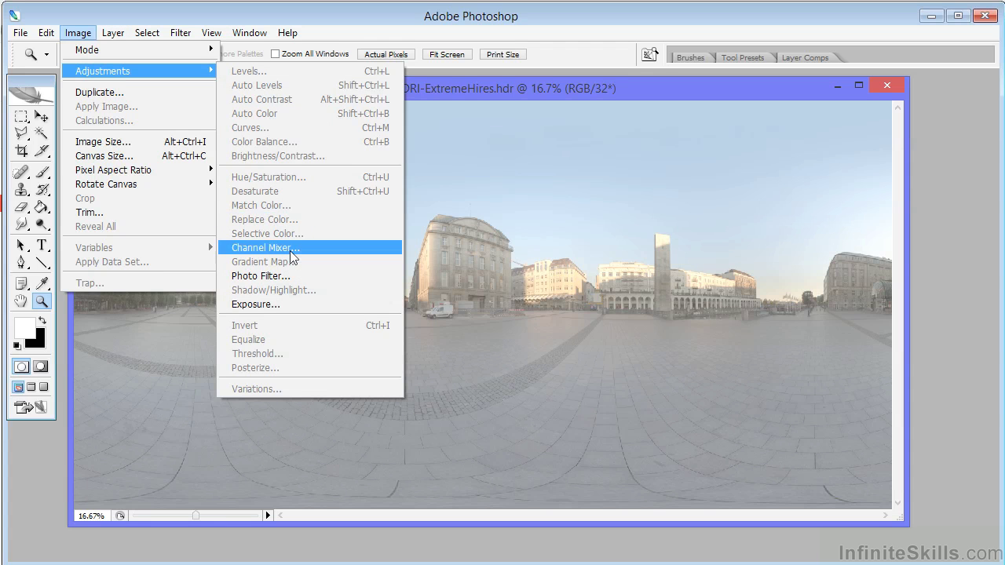
click(284, 308)
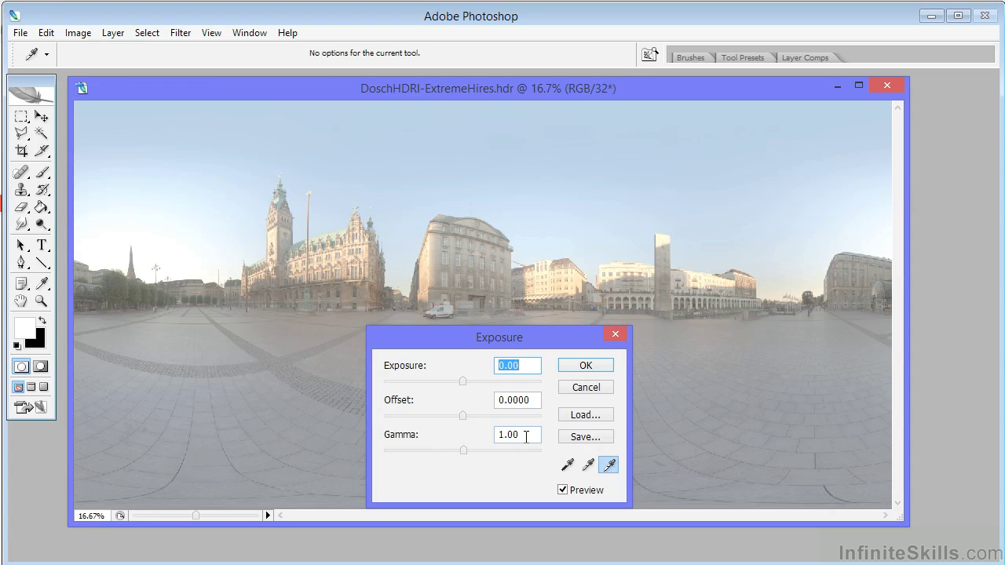
drag(526, 438, 486, 437)
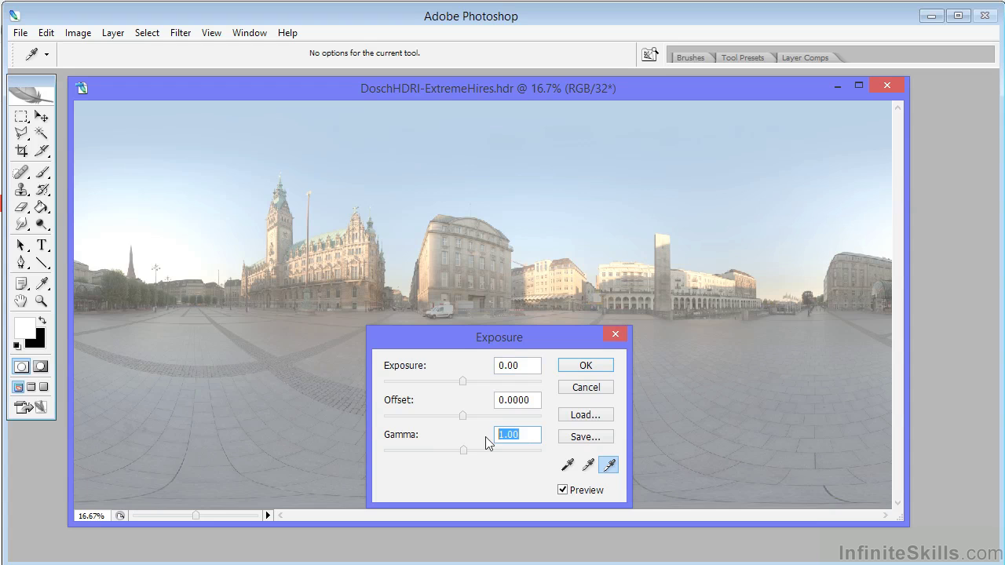
text(2.2)
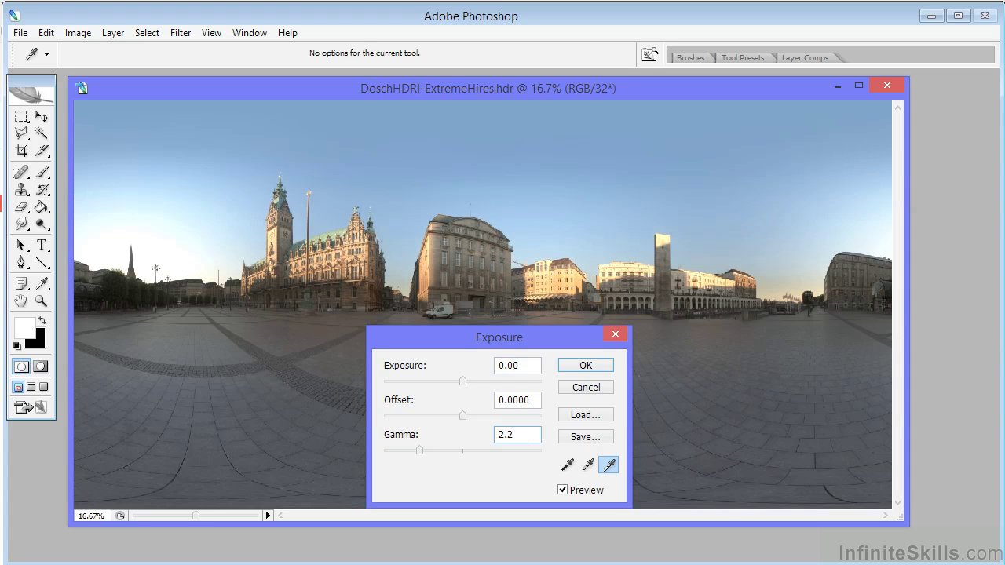
click(591, 368)
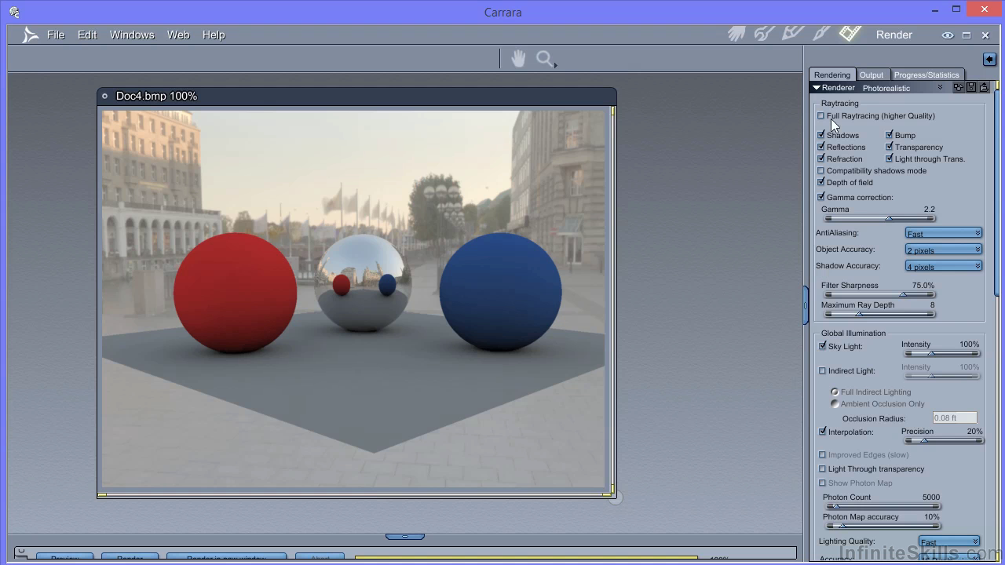
- Load the DeGamma Dosch HDRI as the background and render the spheres against the city street
click(733, 31)
click(974, 146)
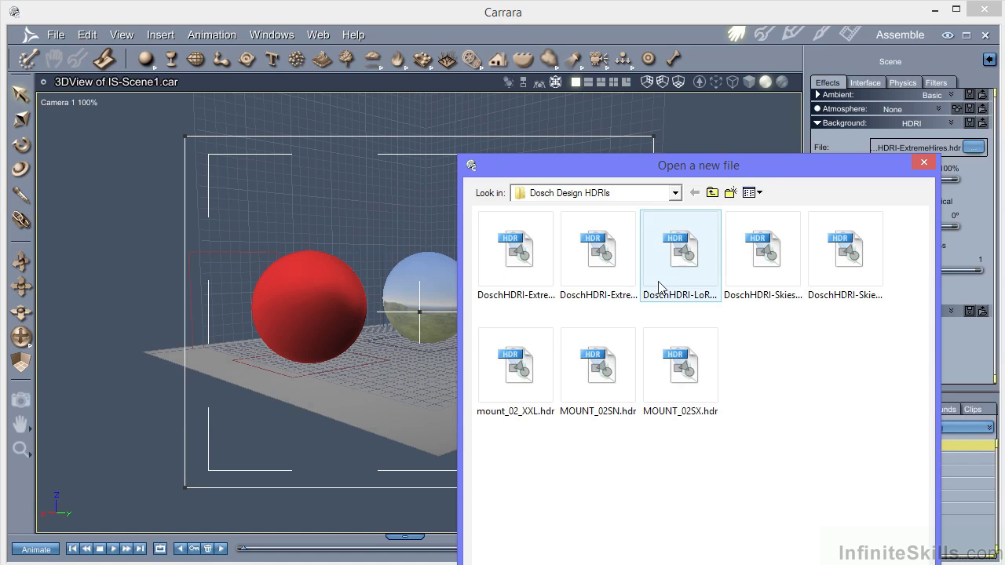
double_click(598, 259)
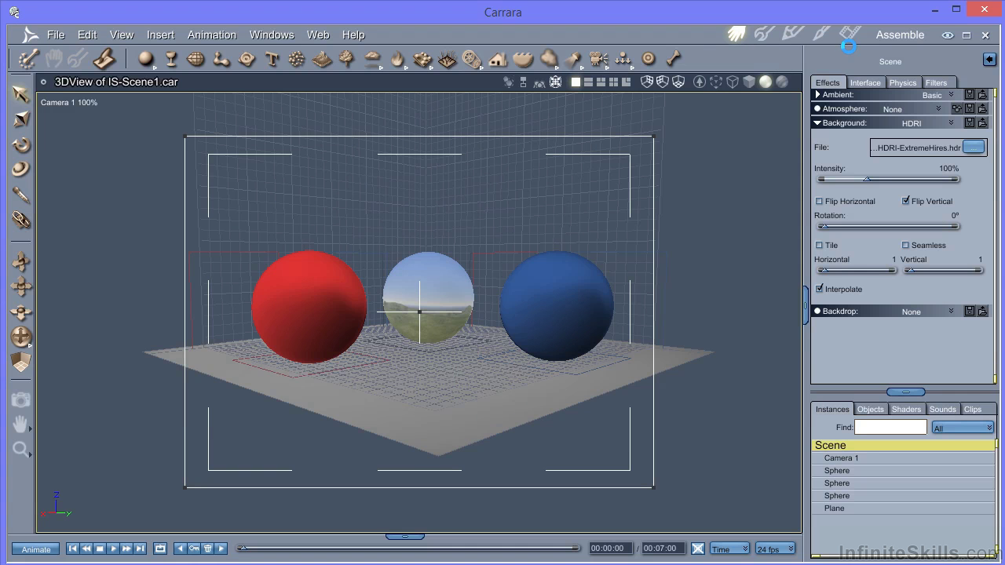
click(850, 34)
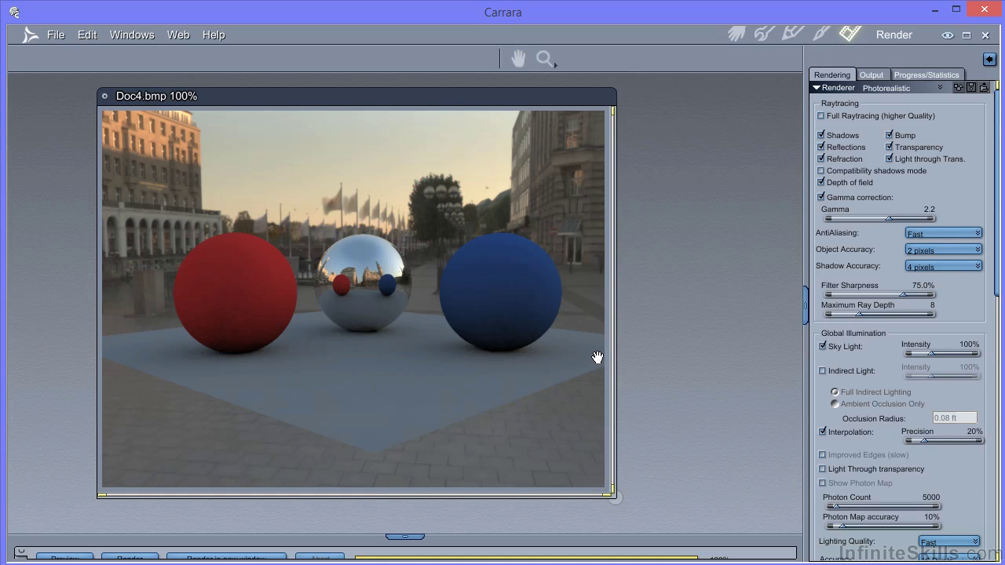
- Set the HDRI background intensity to 200%, re-render, and start browsing the !IBL folder
click(735, 32)
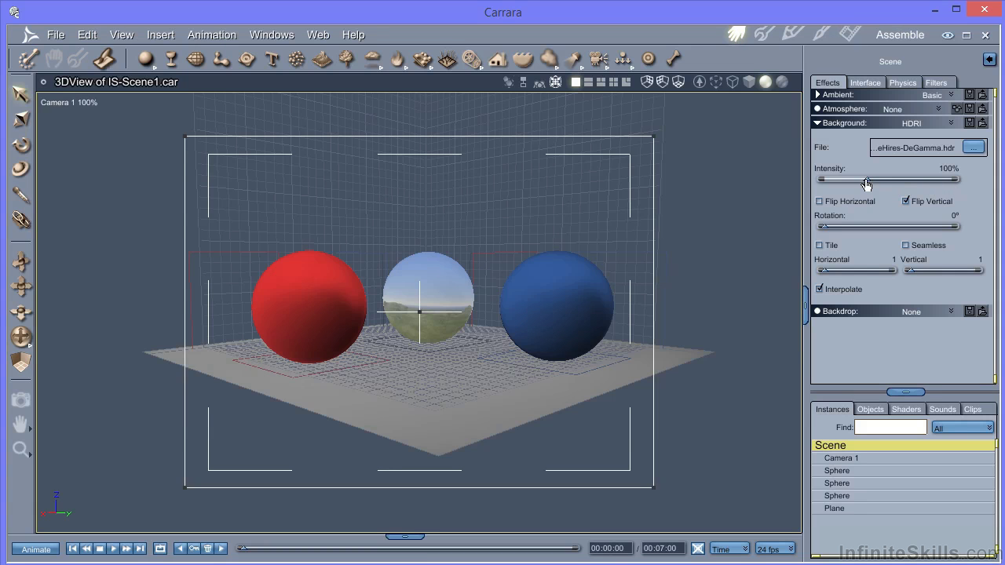
click(947, 168)
key(ctrl+r)
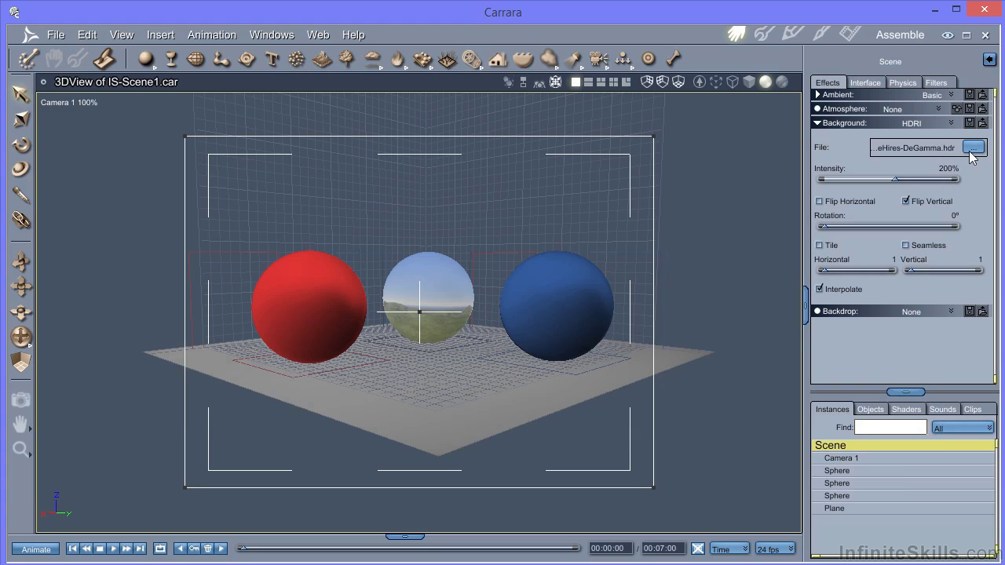
click(972, 147)
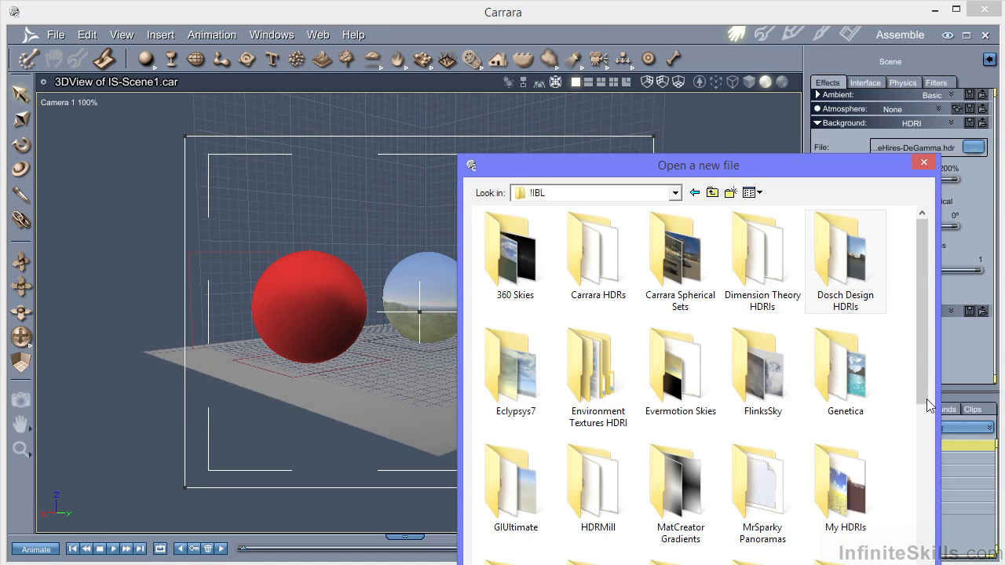
- Load fin4_Ref.hdr from sIBL-Collection > Old_Industrial_Hall as the background HDRI
drag(926, 377, 923, 437)
double_click(668, 507)
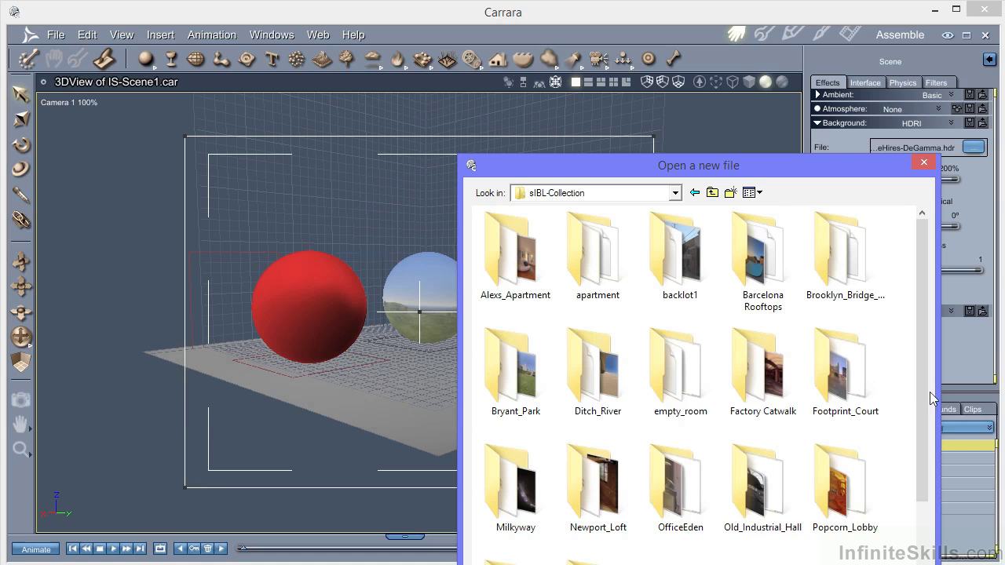
double_click(766, 491)
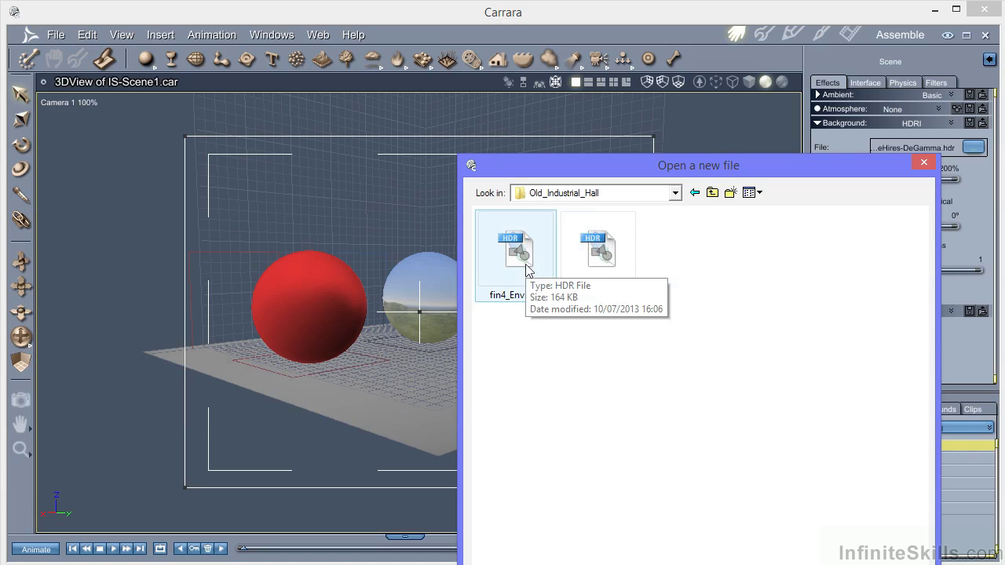
click(612, 269)
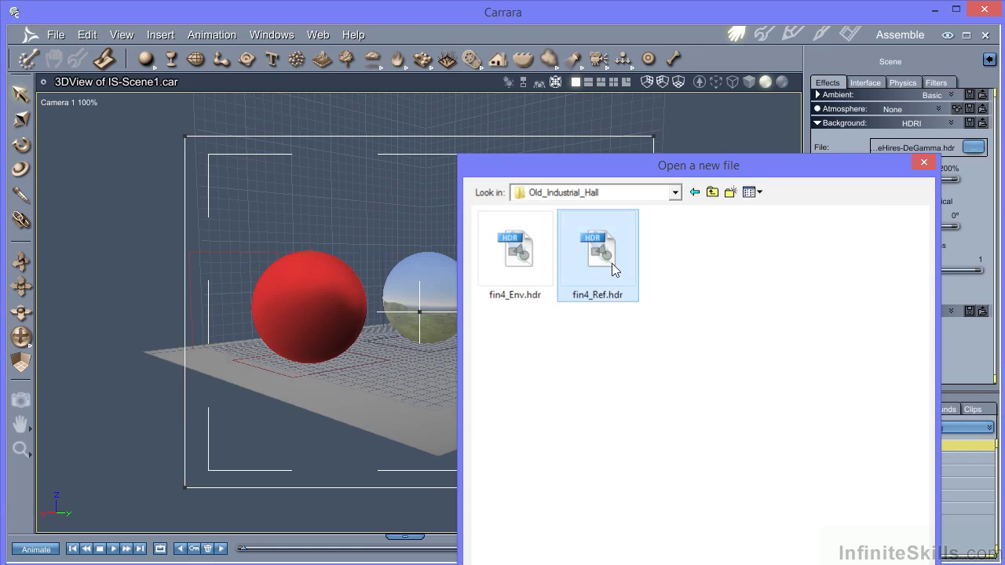
double_click(613, 265)
drag(641, 303, 618, 362)
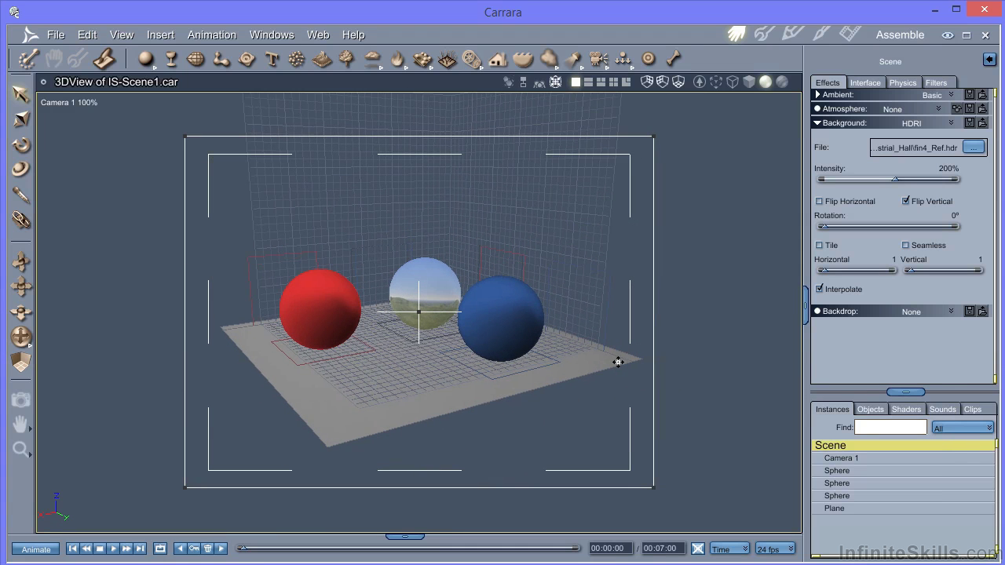
- Render the industrial hall scene, re-render with gamma correction off, then turn gamma correction back on
click(850, 34)
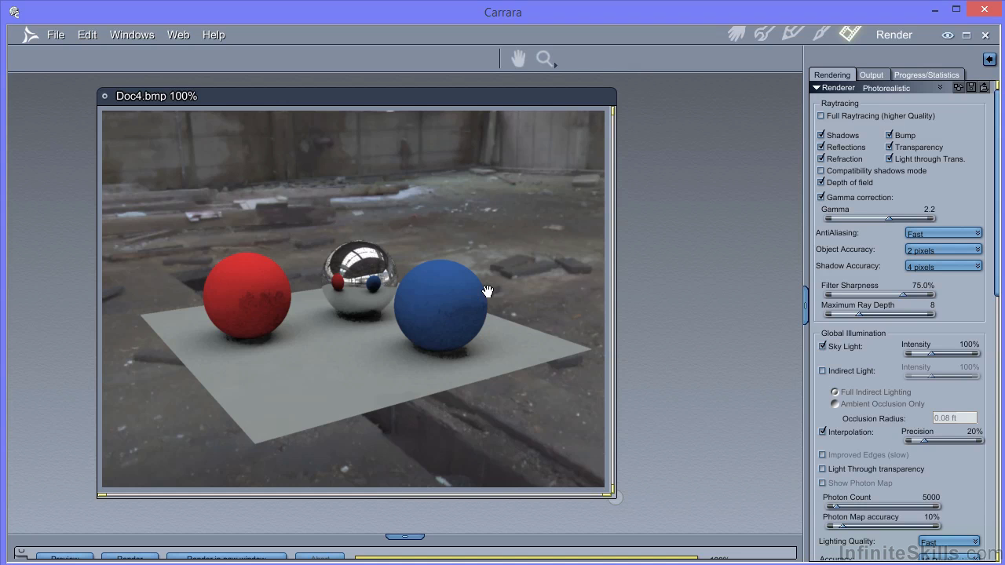
click(828, 200)
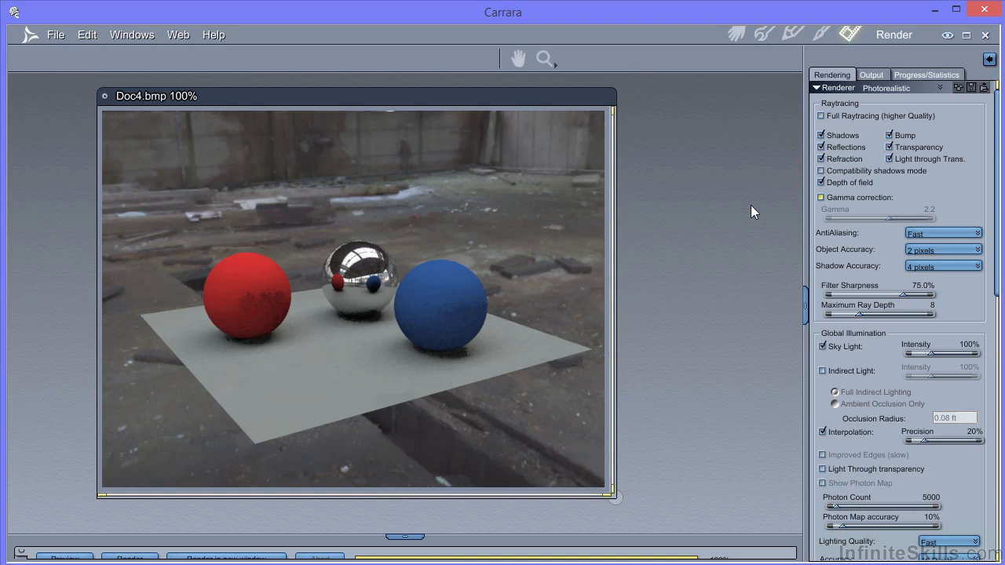
key(ctrl+r)
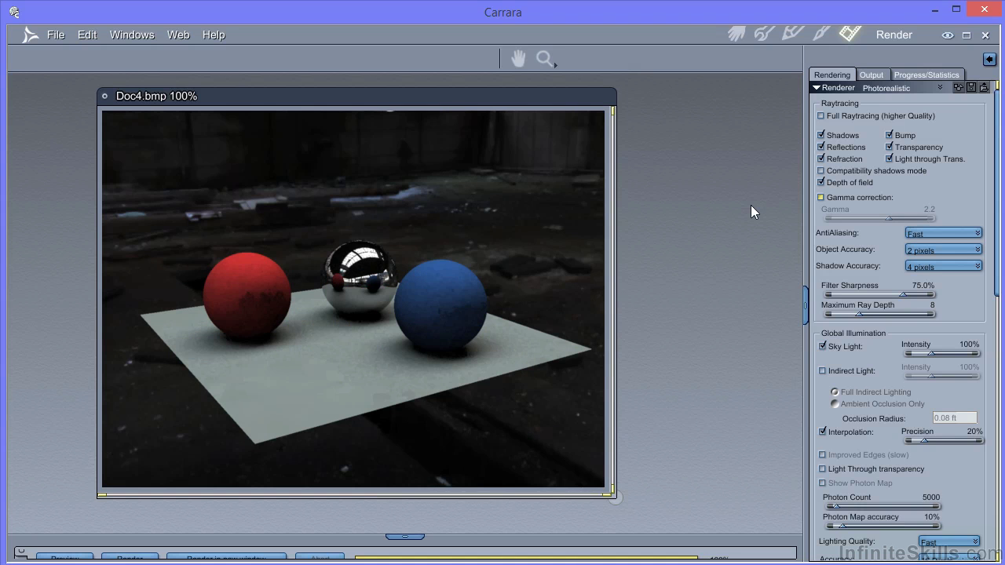
click(821, 197)
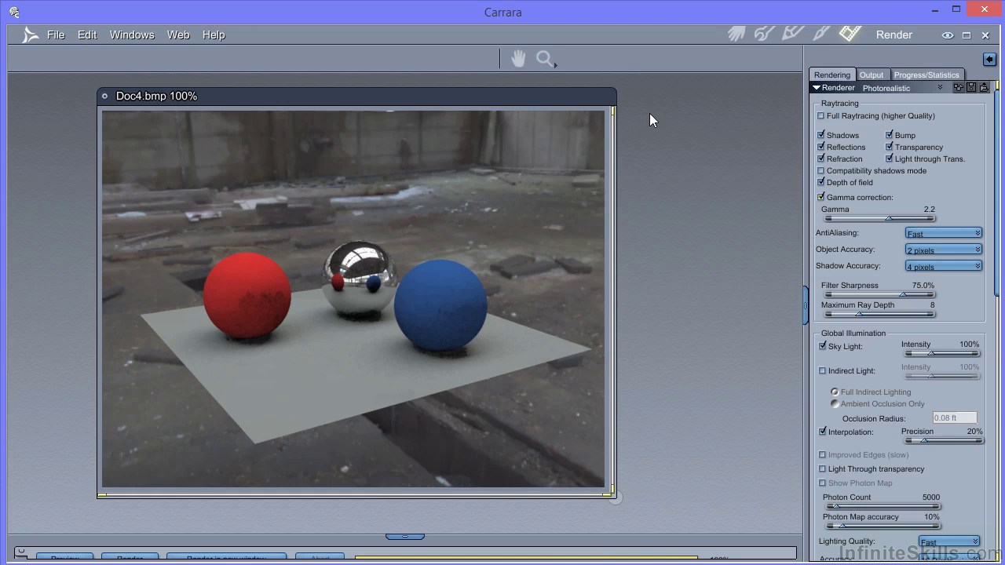
click(737, 33)
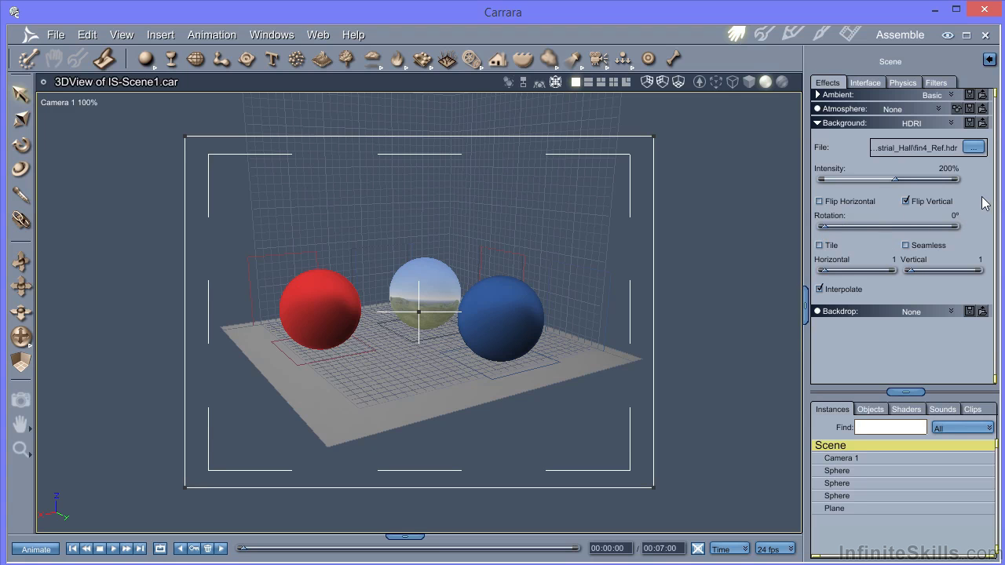
- Render with the background rotated 180°, reset rotation to 0, and select camera, spheres and plane
drag(848, 232, 882, 238)
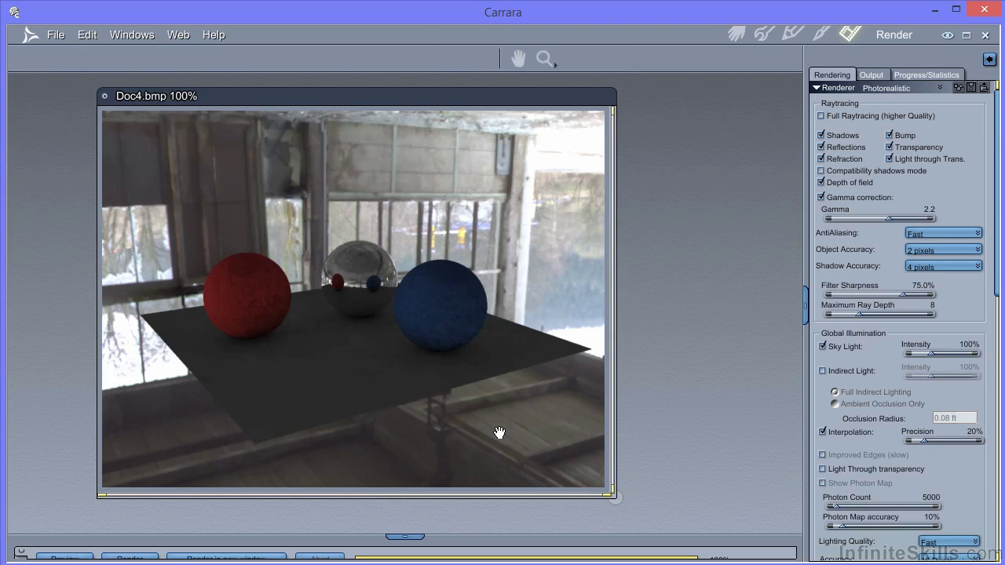
click(737, 36)
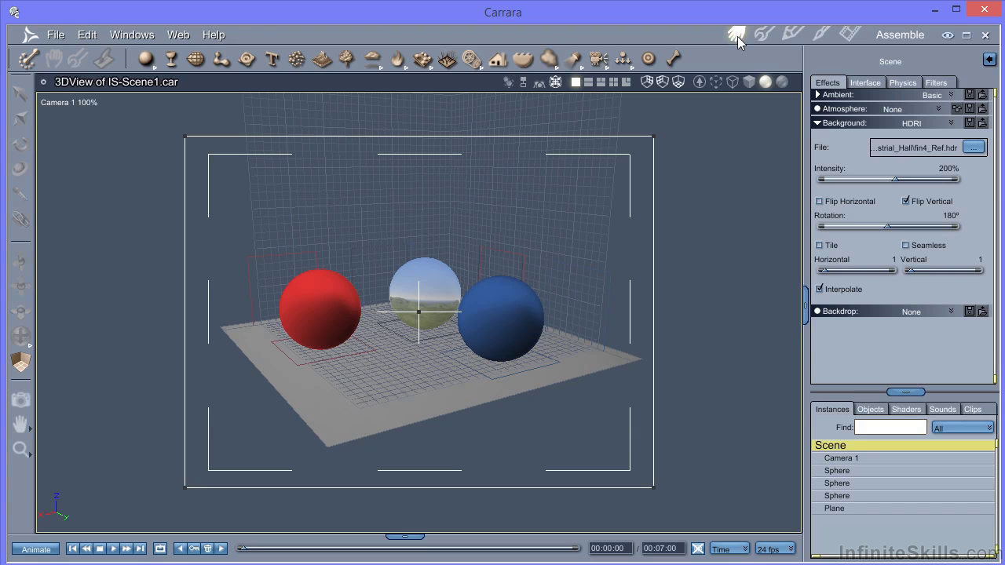
drag(887, 227, 824, 230)
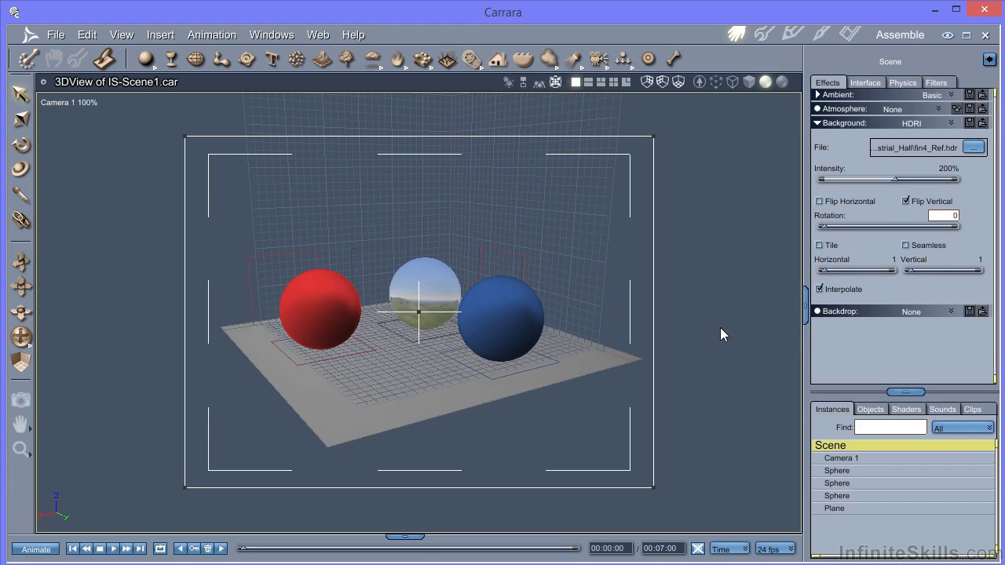
drag(923, 458, 925, 512)
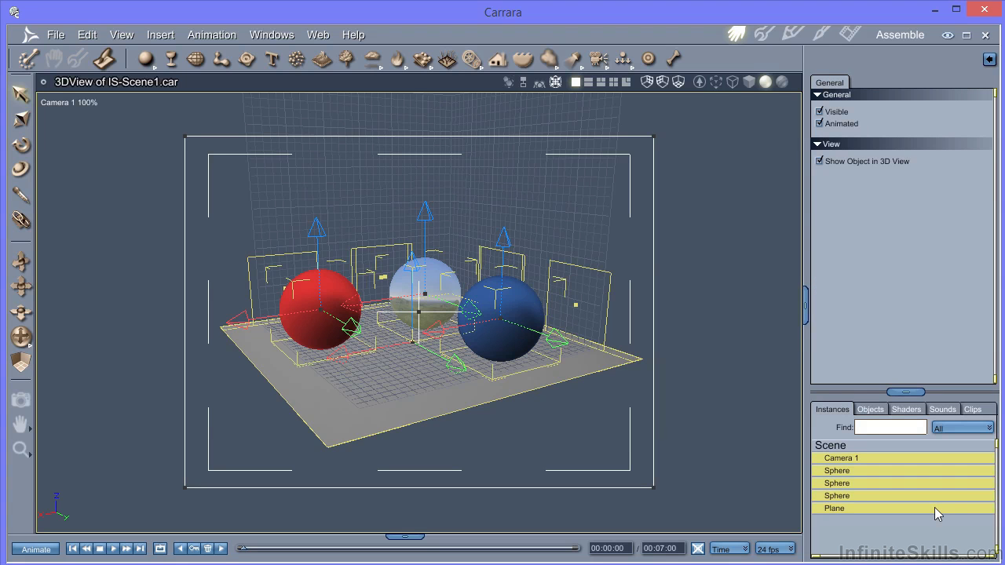
- Group the selected objects and view them from the Top camera zoomed out to 25%
key(ctrl+g)
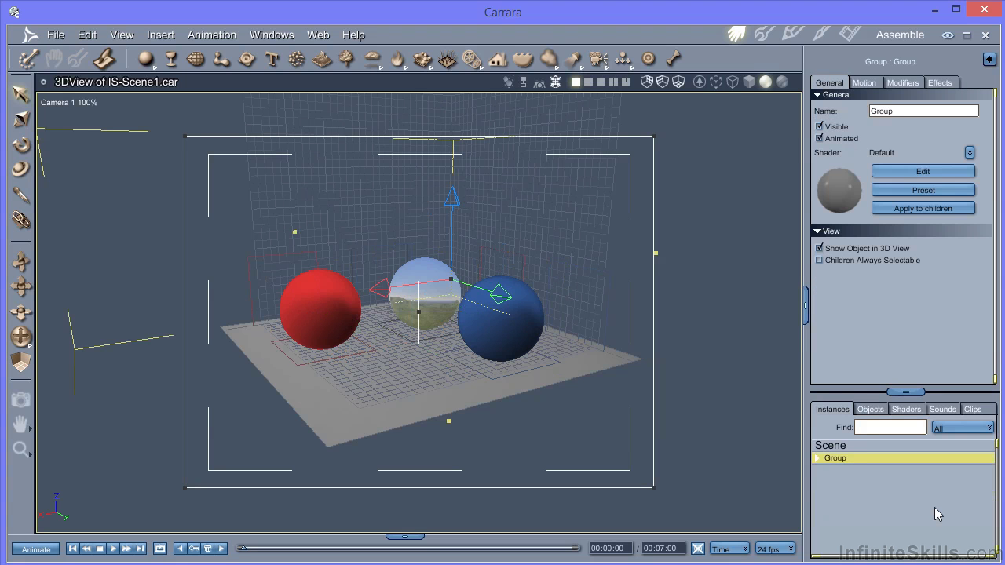
click(73, 104)
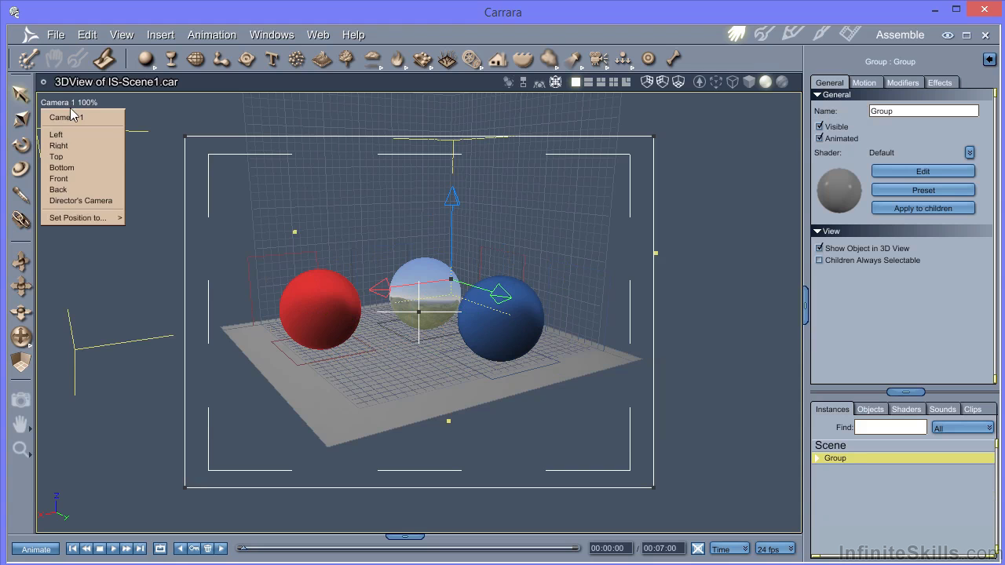
click(63, 157)
click(20, 449)
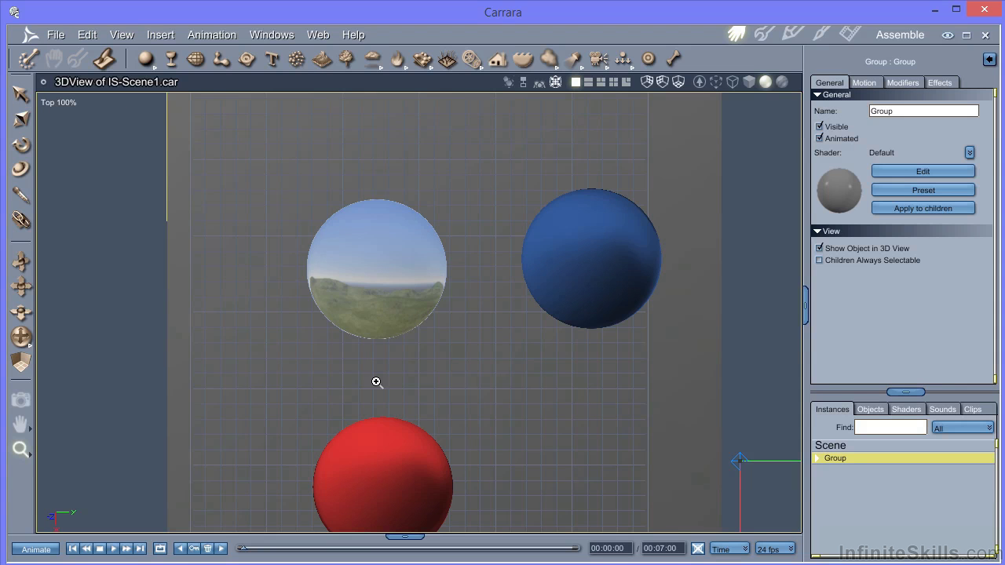
alt+click(405, 360)
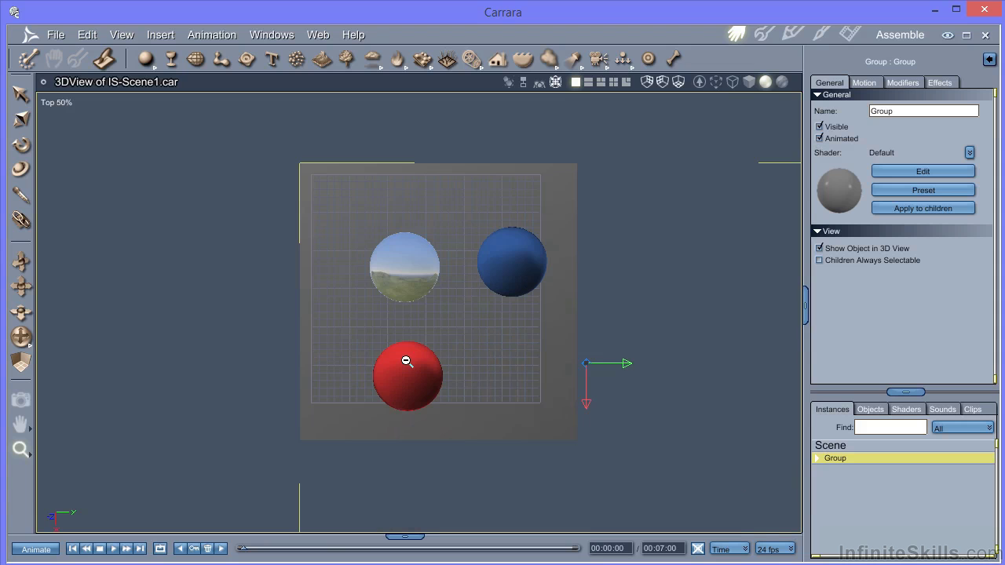
alt+click(575, 369)
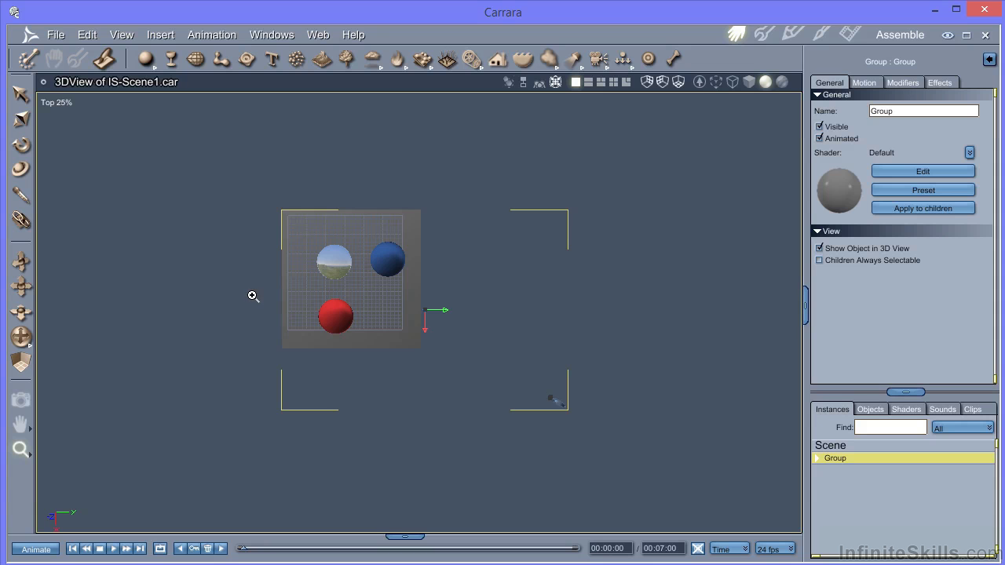
- Rotate the whole group clockwise and render it against the hall's windows
click(21, 147)
drag(489, 330, 382, 400)
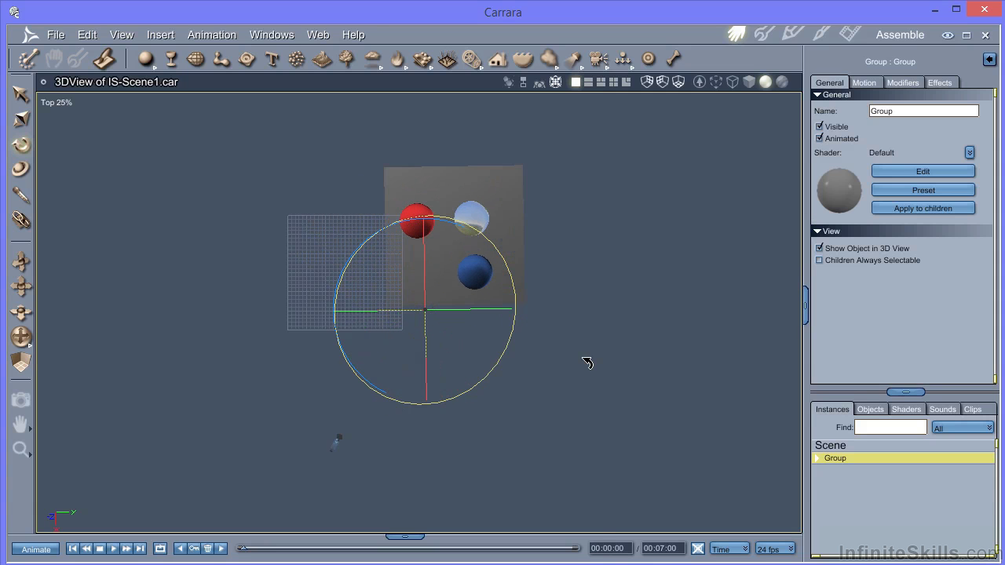
click(850, 37)
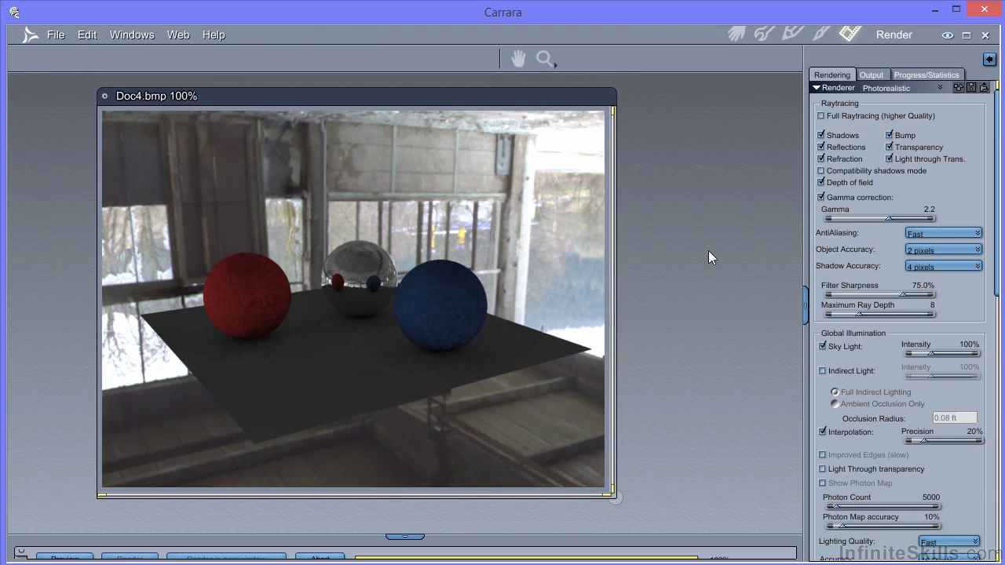